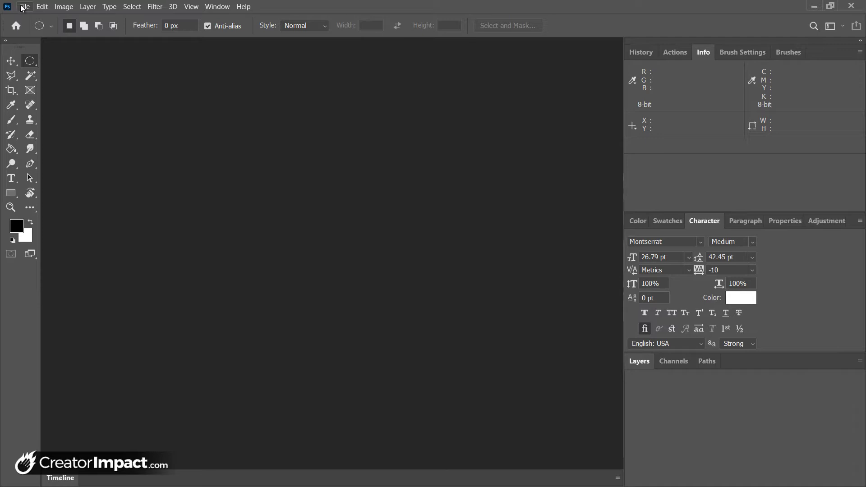
- Create a new 1080 × 1080 px document, Untitled-1, with a white canvas
{"action": "left_click", "coordinate": [27, 9]}
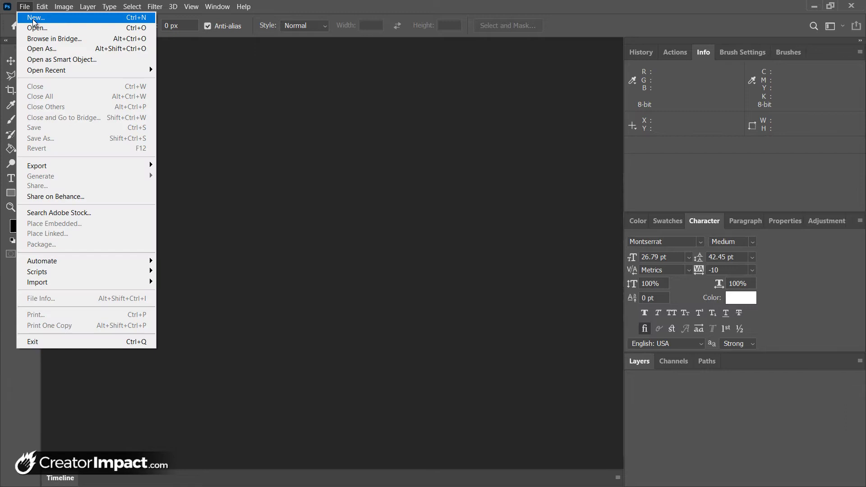
{"action": "left_click", "coordinate": [35, 19]}
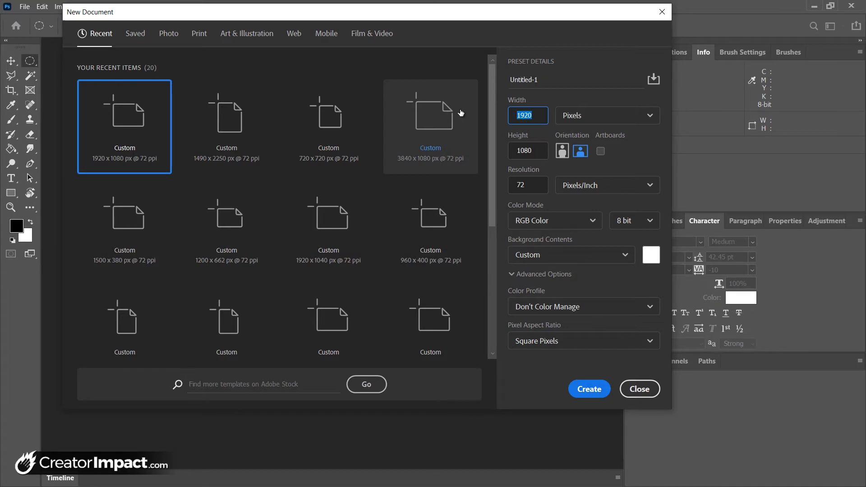
{"action": "type", "text": "1080"}
{"action": "key", "text": "Tab"}
{"action": "key", "text": "Tab"}
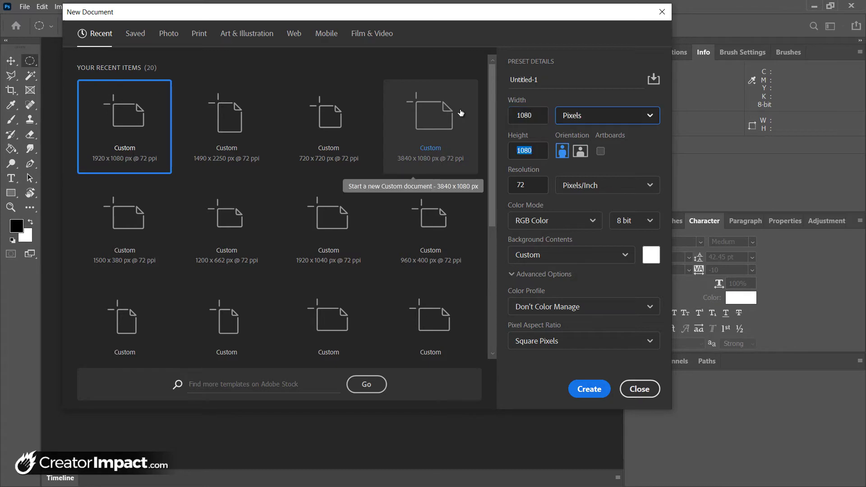
{"action": "type", "text": "1350"}
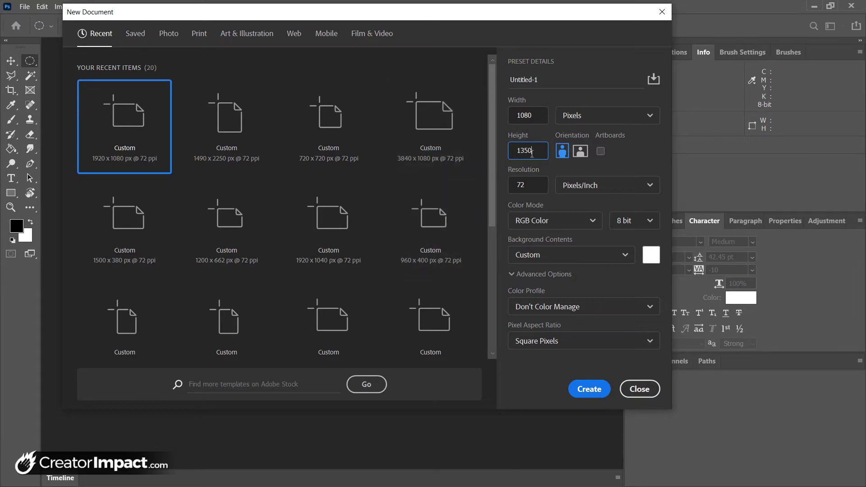
{"action": "key", "text": "Return"}
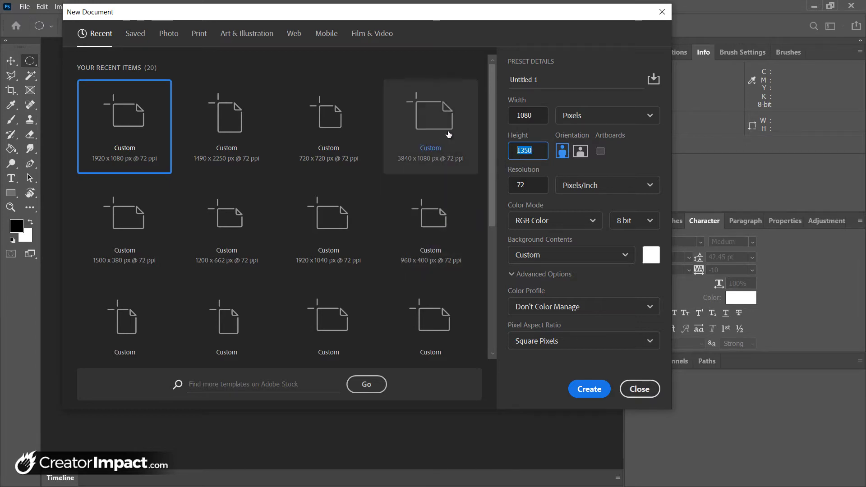
{"action": "type", "text": "1080"}
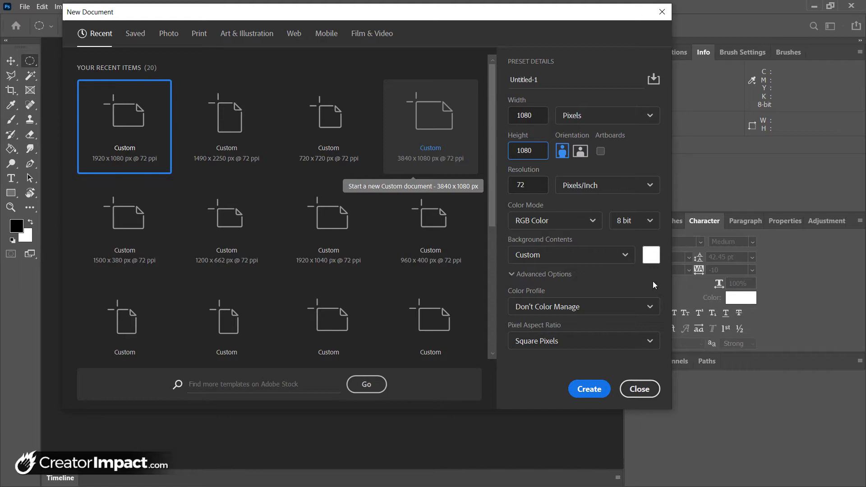
{"action": "left_click", "coordinate": [593, 389]}
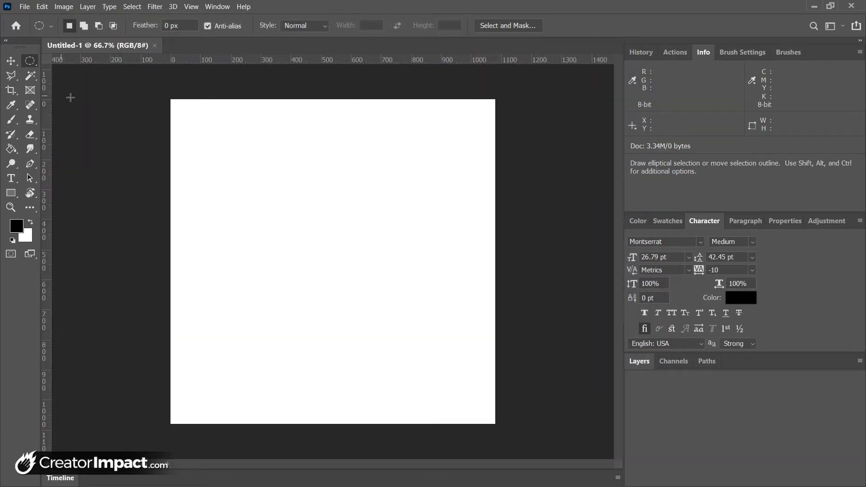
- Add horizontal guides along the top and bottom edges of the 1080 px canvas
{"action": "left_click", "coordinate": [217, 6]}
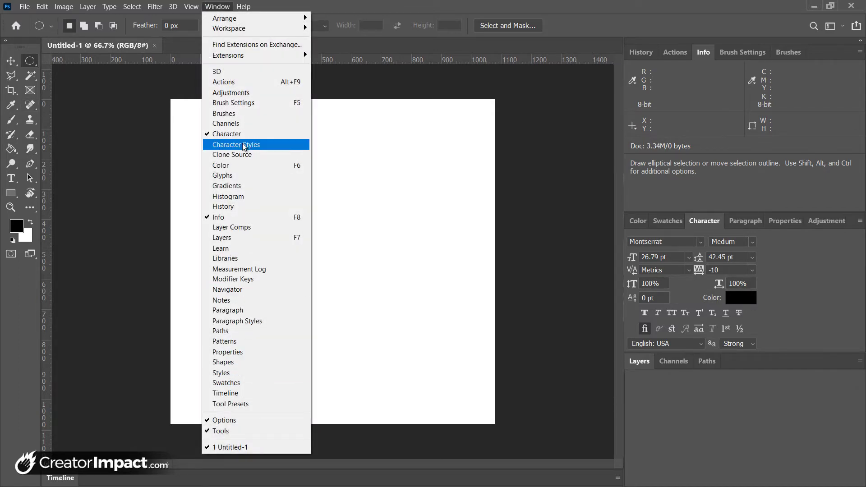
{"action": "left_click", "coordinate": [191, 6]}
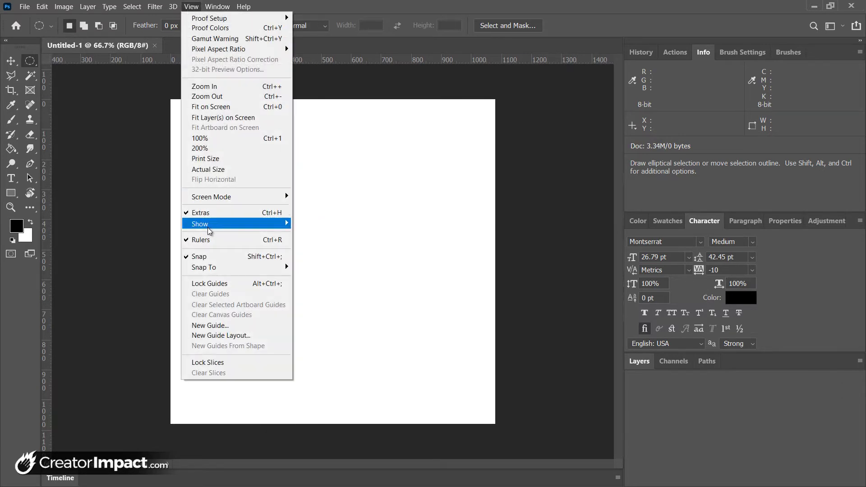
{"action": "left_click", "coordinate": [434, 11]}
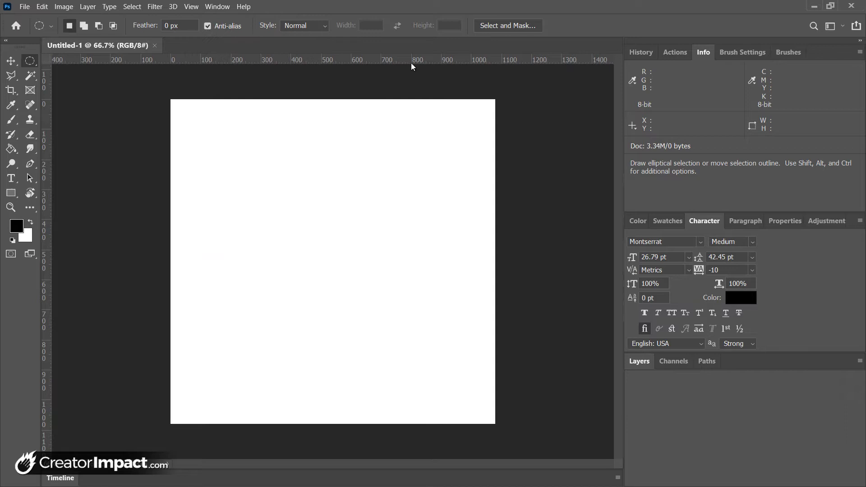
{"action": "left_click_drag", "start_coordinate": [404, 58], "coordinate": [397, 99]}
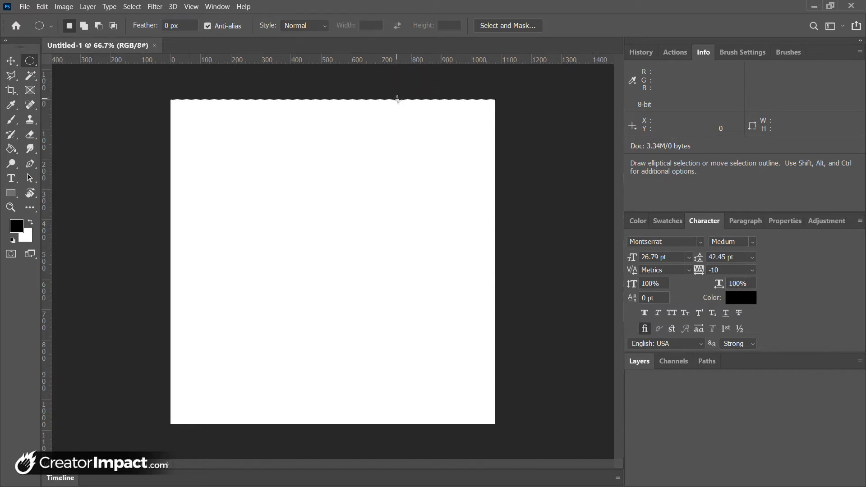
{"action": "left_click_drag", "start_coordinate": [396, 62], "coordinate": [359, 412]}
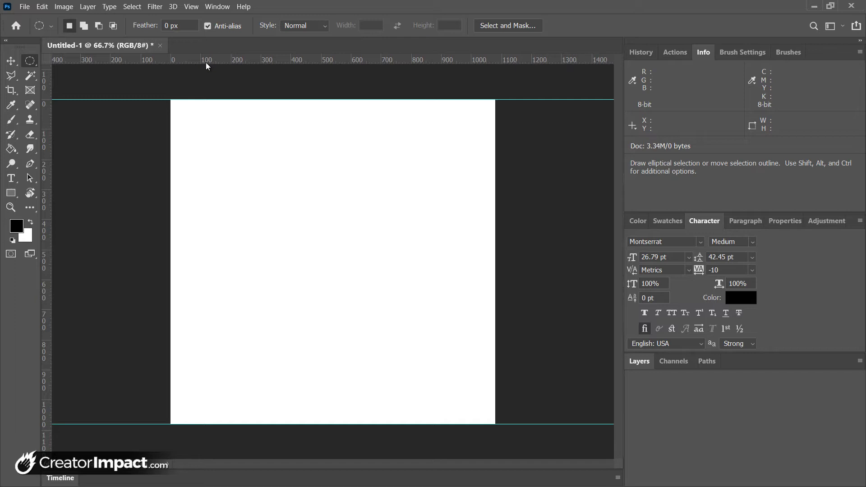
- Extend the canvas height to 1920 px and zoom out to see the whole portrait canvas
{"action": "left_click", "coordinate": [64, 7]}
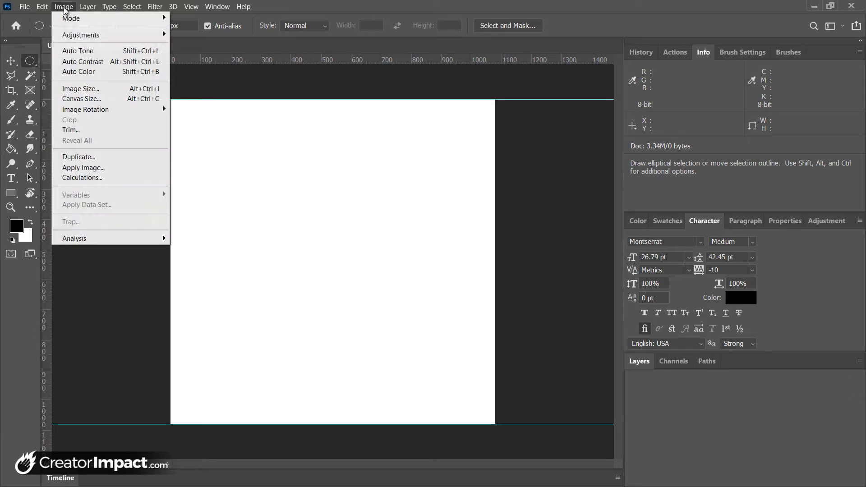
{"action": "left_click", "coordinate": [72, 100]}
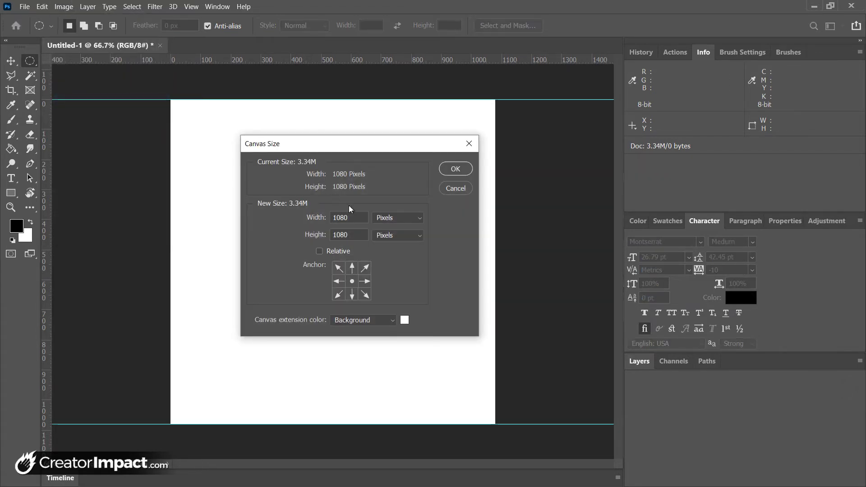
{"action": "left_click", "coordinate": [396, 219]}
{"action": "left_click", "coordinate": [394, 224]}
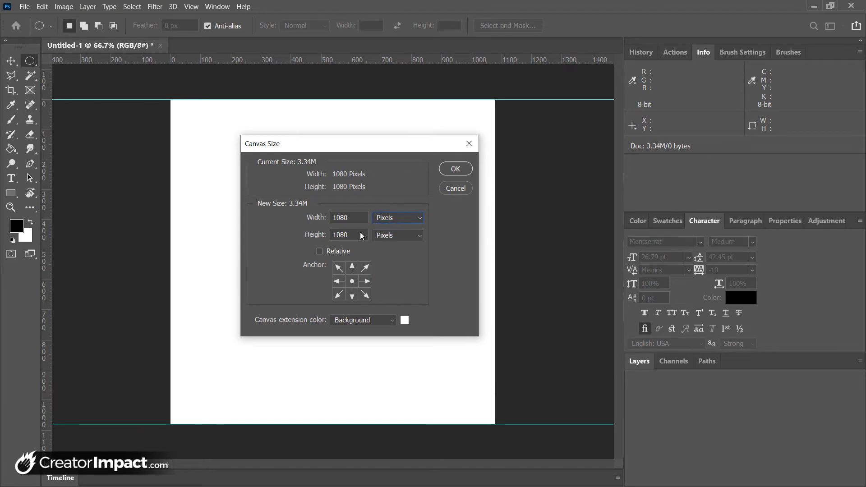
{"action": "key", "text": "Tab"}
{"action": "type", "text": "1"}
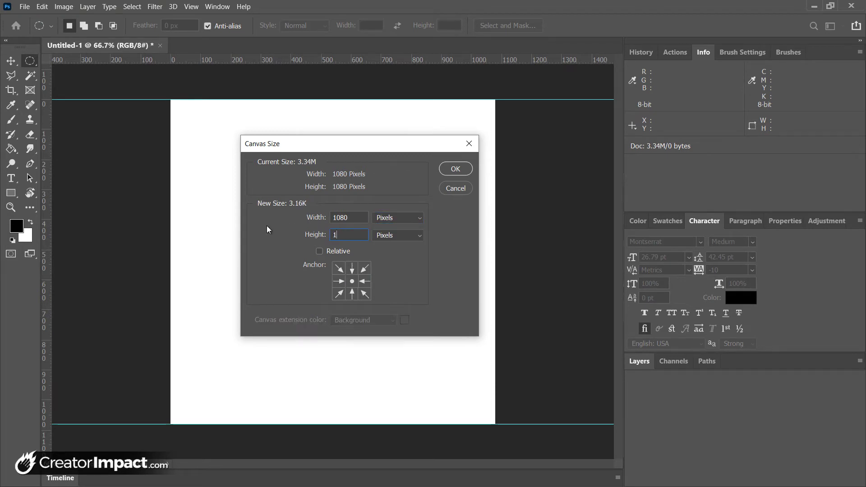
{"action": "type", "text": "920"}
{"action": "key", "text": "Return"}
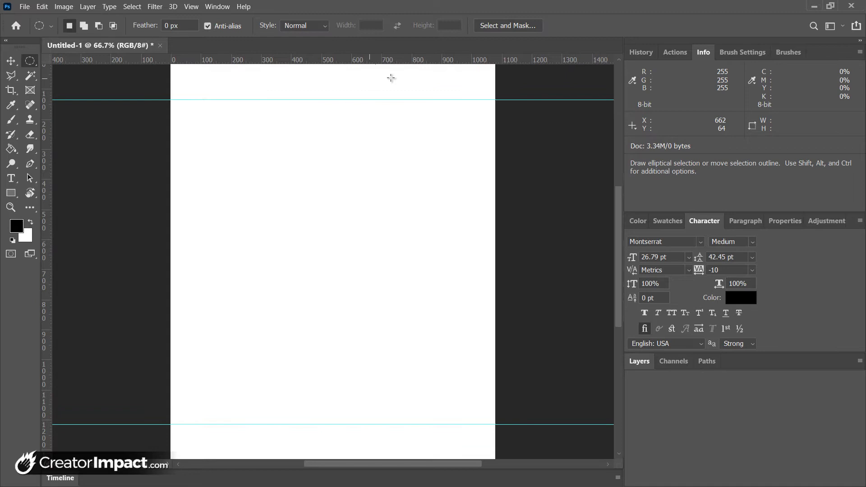
{"action": "key", "text": "z"}
{"action": "key", "text": "alt"}
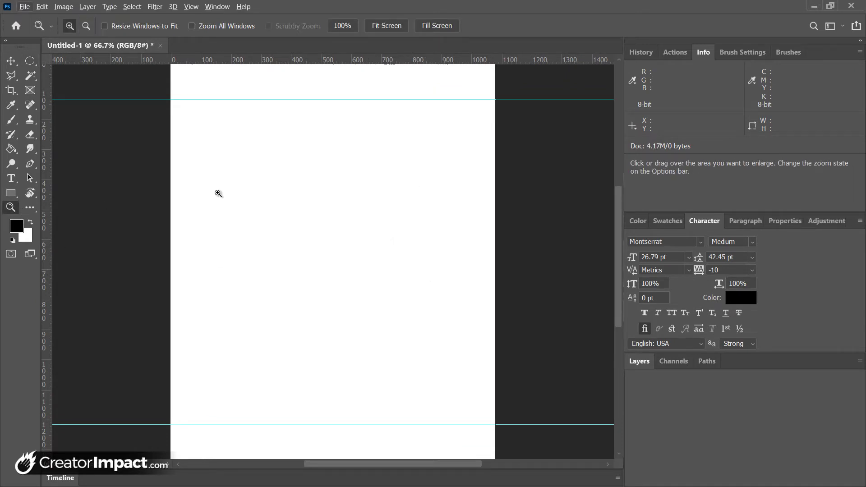
{"action": "left_click", "coordinate": [353, 224], "text": "alt"}
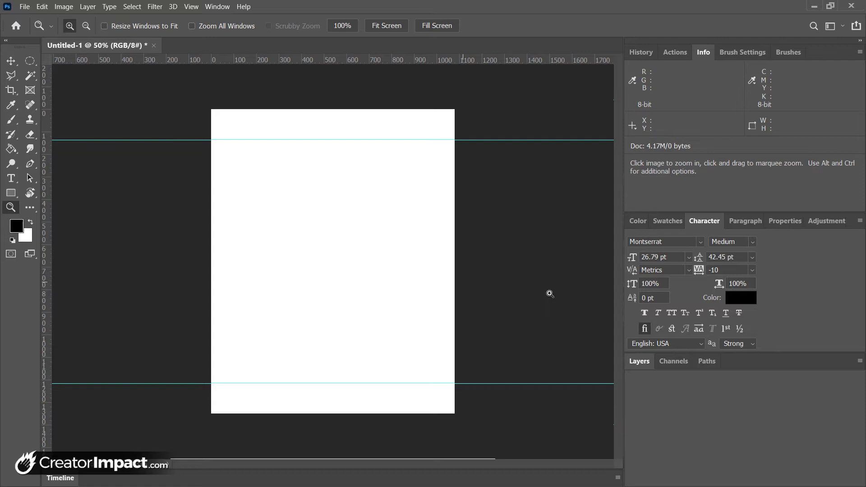
- Fill the Background layer with the black foreground colour
{"action": "left_click", "coordinate": [641, 364]}
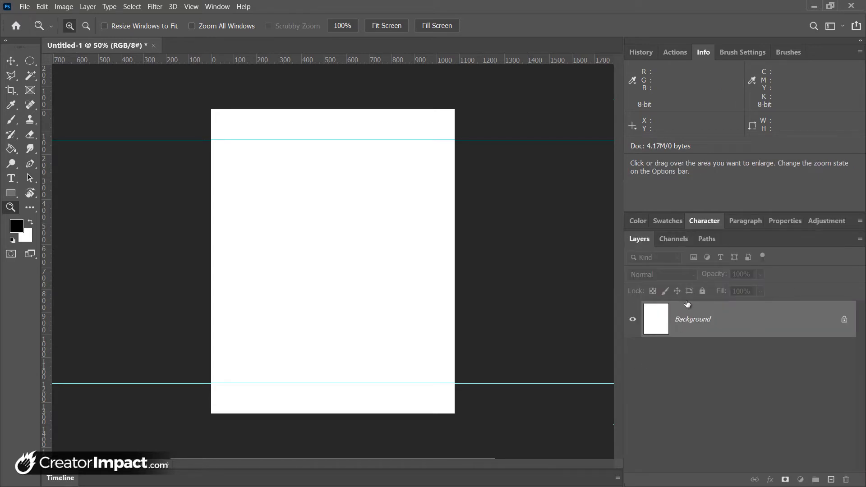
{"action": "key", "text": "alt+BackSpace"}
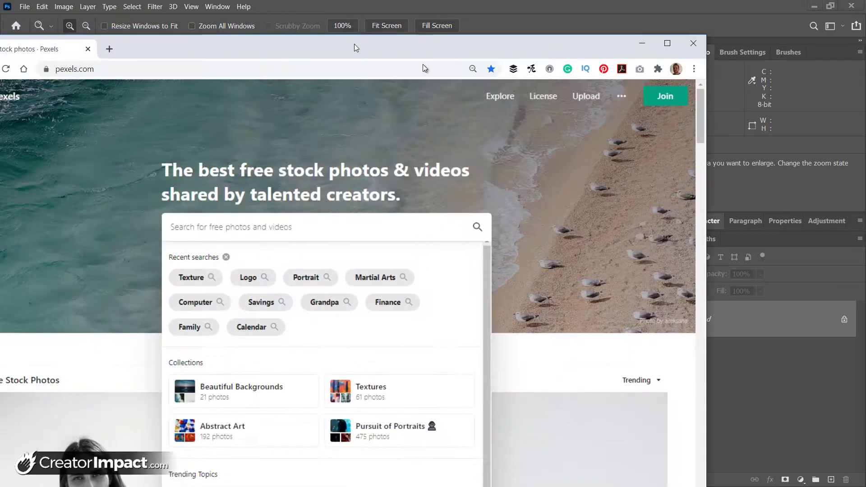
- Maximize the browser and search Pexels for 'texture' photos, browsing the results
{"action": "key", "text": "super+Up"}
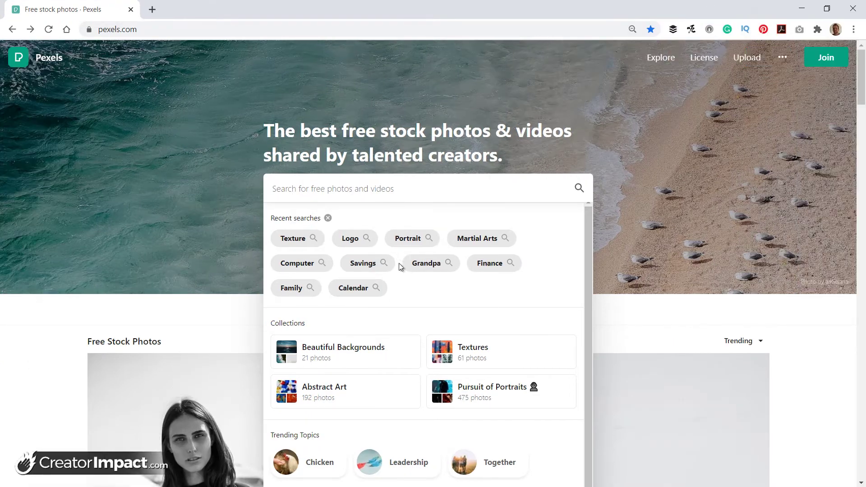
{"action": "left_click", "coordinate": [13, 368]}
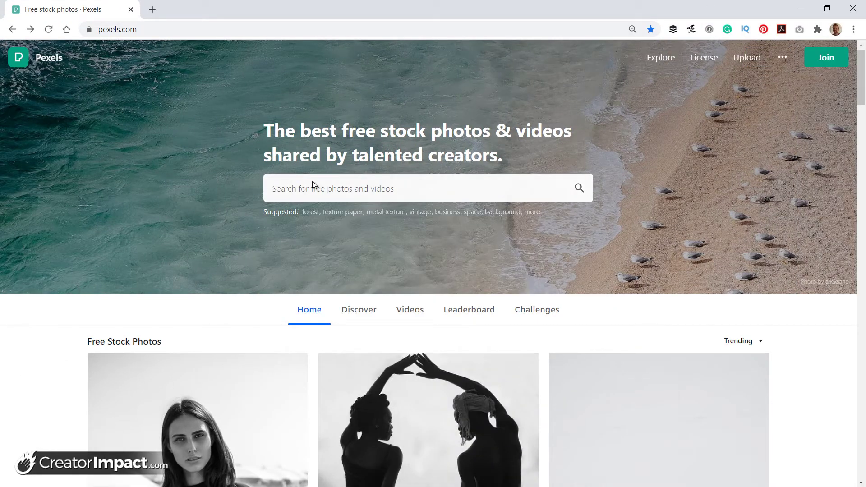
{"action": "left_click", "coordinate": [343, 184]}
{"action": "type", "text": "texture"}
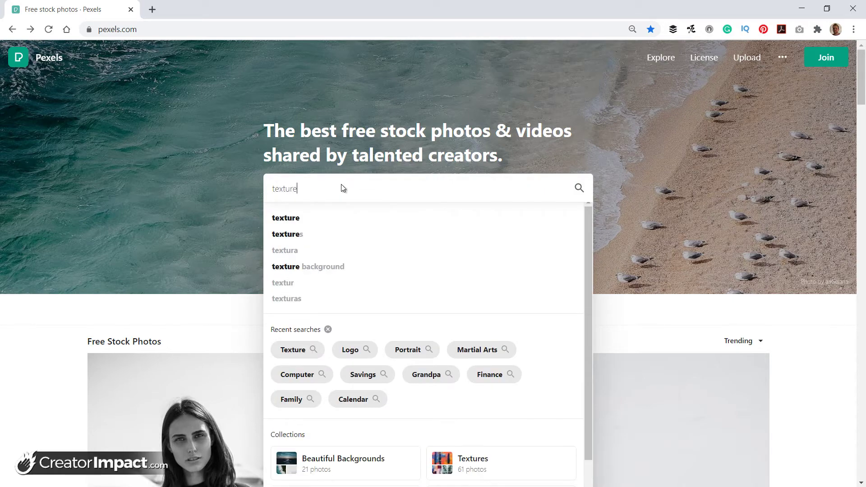
{"action": "key", "text": "Return"}
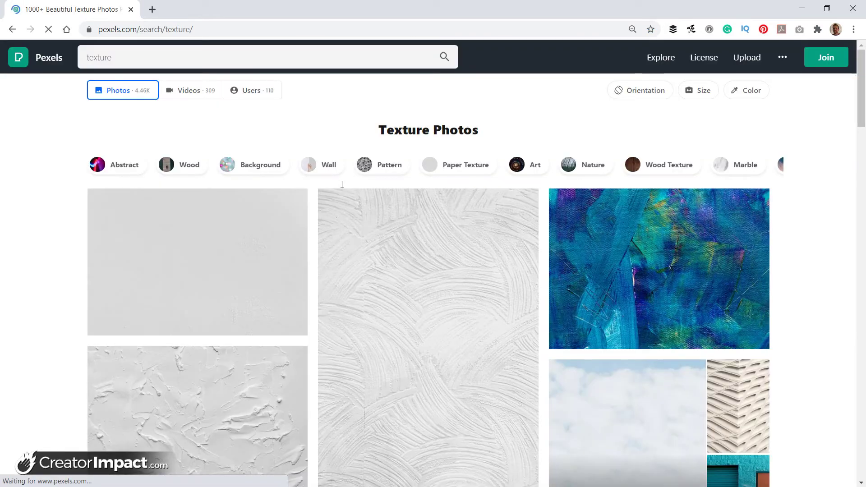
{"action": "scroll", "coordinate": [401, 253], "scroll_direction": "down", "scroll_amount": 13}
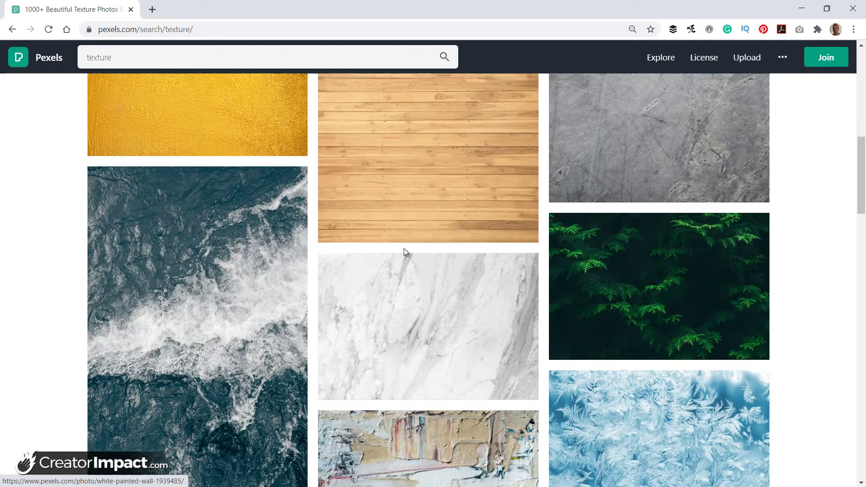
{"action": "scroll", "coordinate": [405, 252], "scroll_direction": "down", "scroll_amount": 20}
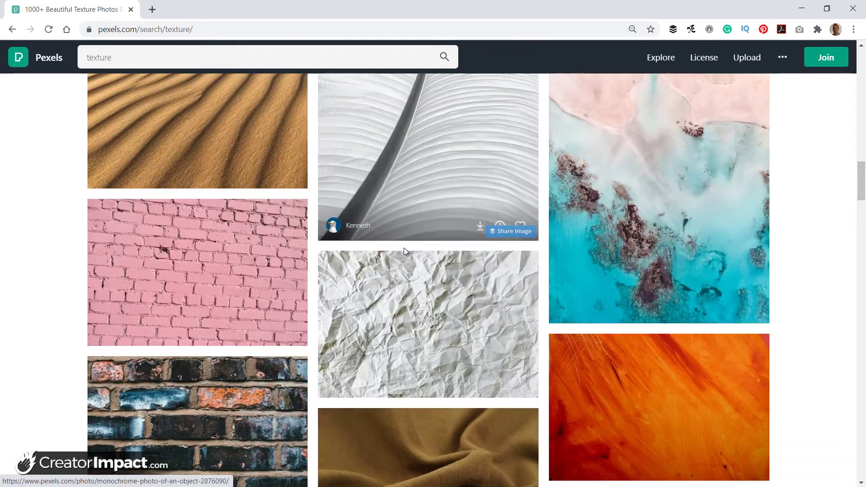
{"action": "scroll", "coordinate": [405, 249], "scroll_direction": "down", "scroll_amount": 7}
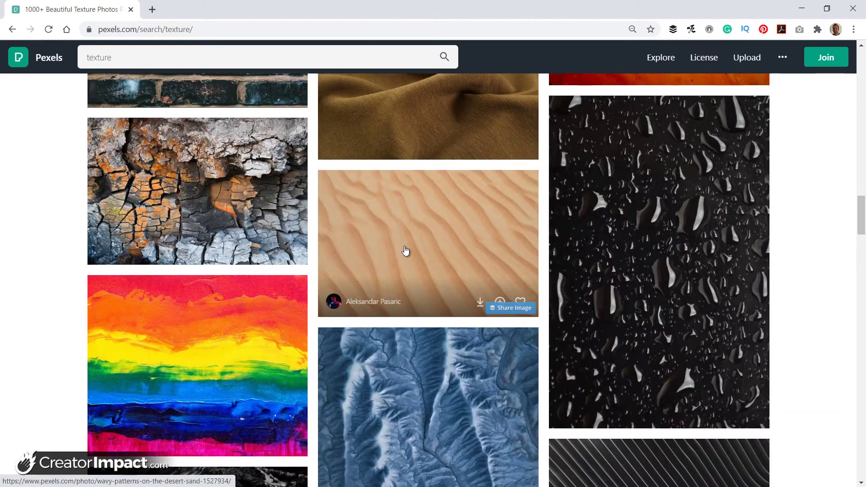
{"action": "scroll", "coordinate": [404, 251], "scroll_direction": "down", "scroll_amount": 5}
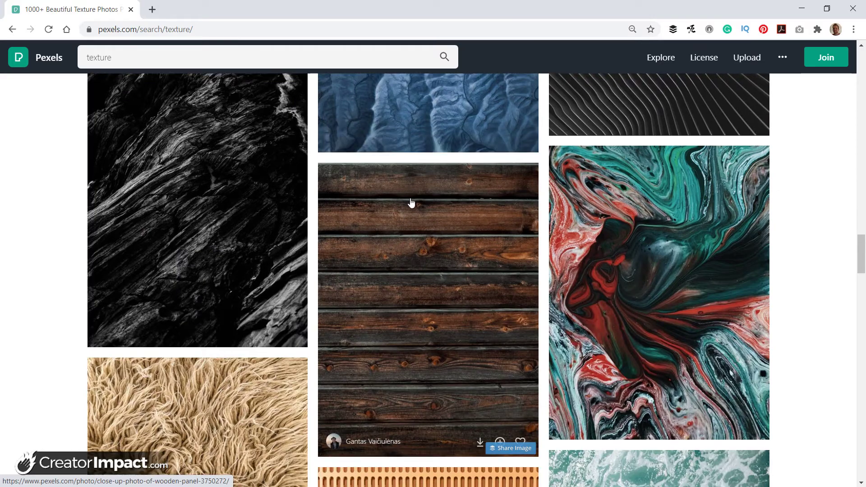
{"action": "scroll", "coordinate": [410, 202], "scroll_direction": "down", "scroll_amount": 5}
{"action": "scroll", "coordinate": [324, 164], "scroll_direction": "down", "scroll_amount": 4}
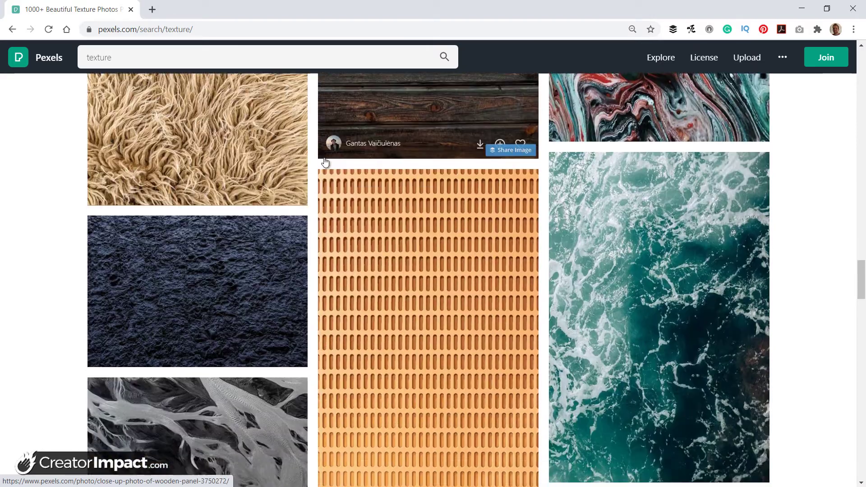
{"action": "scroll", "coordinate": [346, 235], "scroll_direction": "down", "scroll_amount": 15}
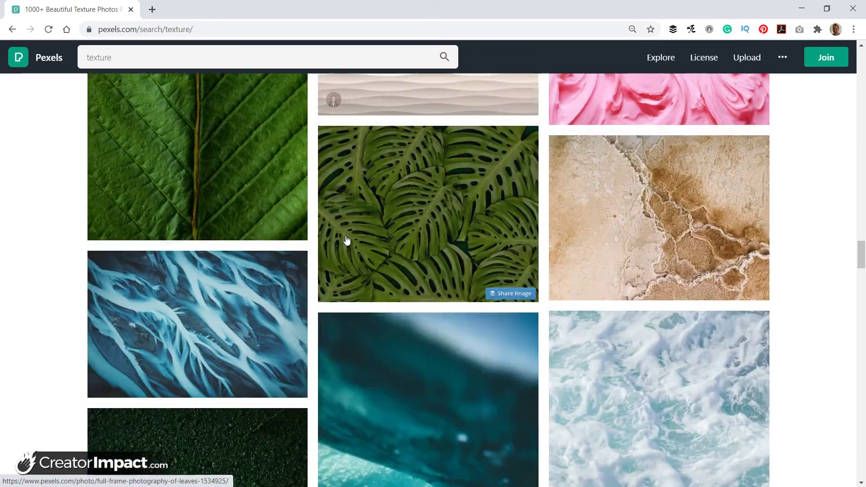
{"action": "scroll", "coordinate": [346, 241], "scroll_direction": "down", "scroll_amount": 5}
{"action": "scroll", "coordinate": [404, 293], "scroll_direction": "up", "scroll_amount": 4}
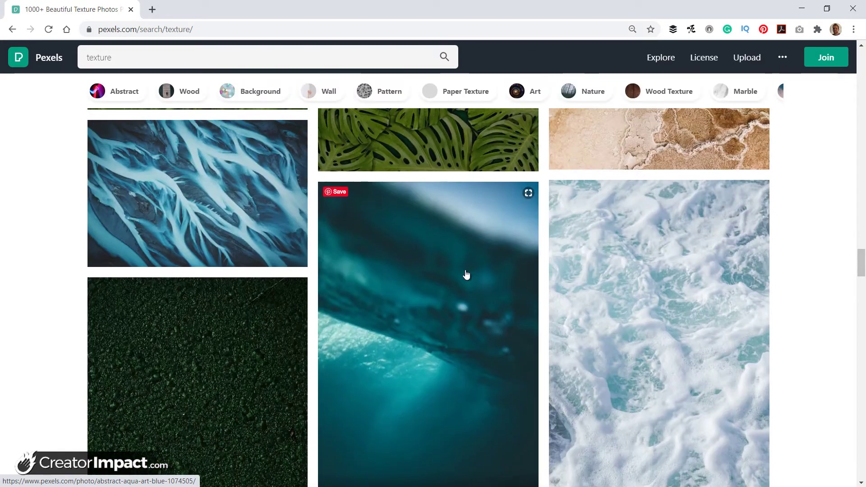
- Open the underwater ocean photo, check its download sizes, and copy the image
{"action": "left_click", "coordinate": [466, 275]}
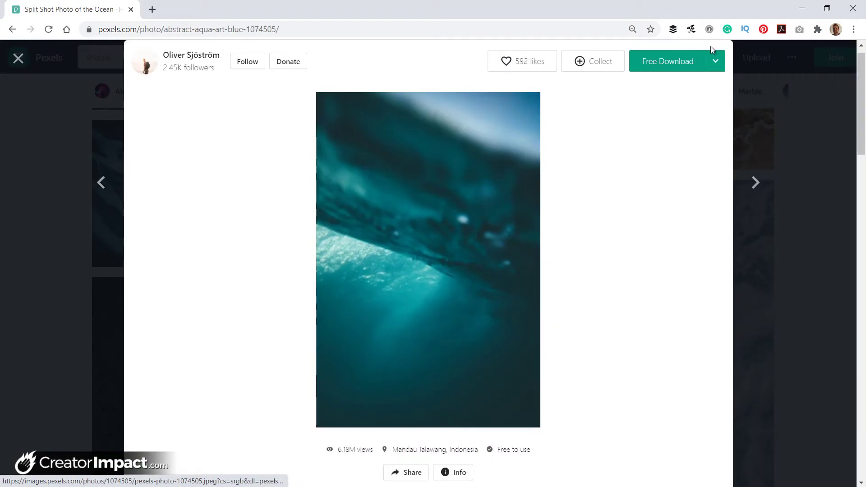
{"action": "left_click", "coordinate": [714, 63]}
{"action": "left_click", "coordinate": [651, 261]}
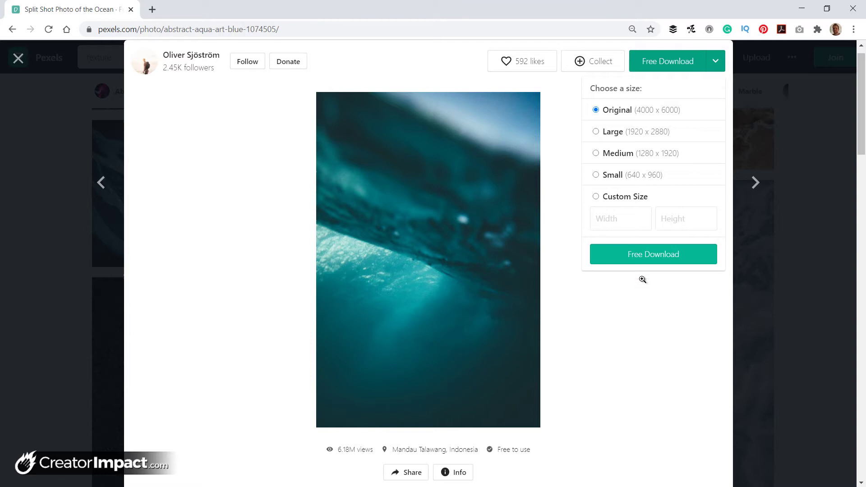
{"action": "left_click", "coordinate": [482, 222]}
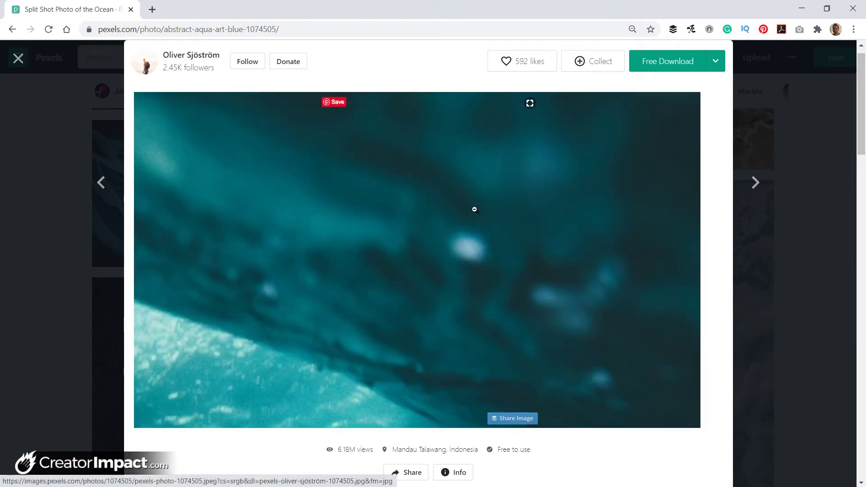
{"action": "right_click", "coordinate": [383, 167]}
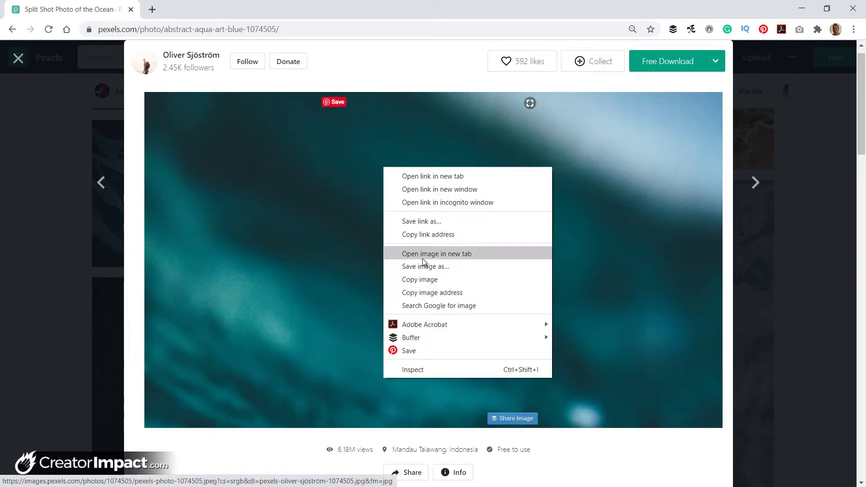
{"action": "left_click", "coordinate": [425, 280]}
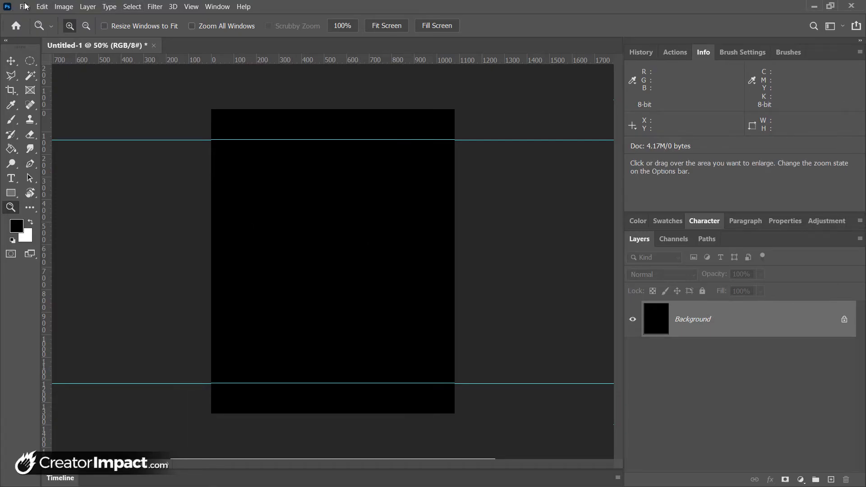
- Paste the ocean photo as a new layer, scale it to about 84%, and centre it
{"action": "left_click", "coordinate": [42, 6]}
{"action": "left_click", "coordinate": [74, 103]}
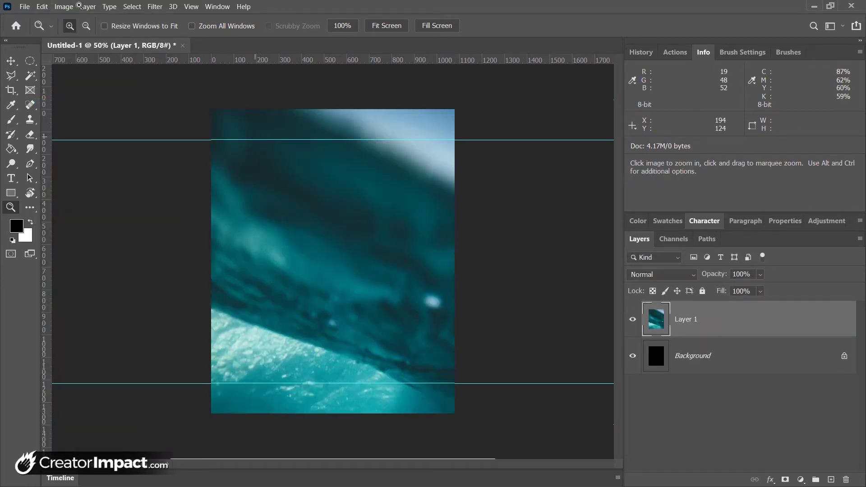
{"action": "left_click", "coordinate": [42, 6]}
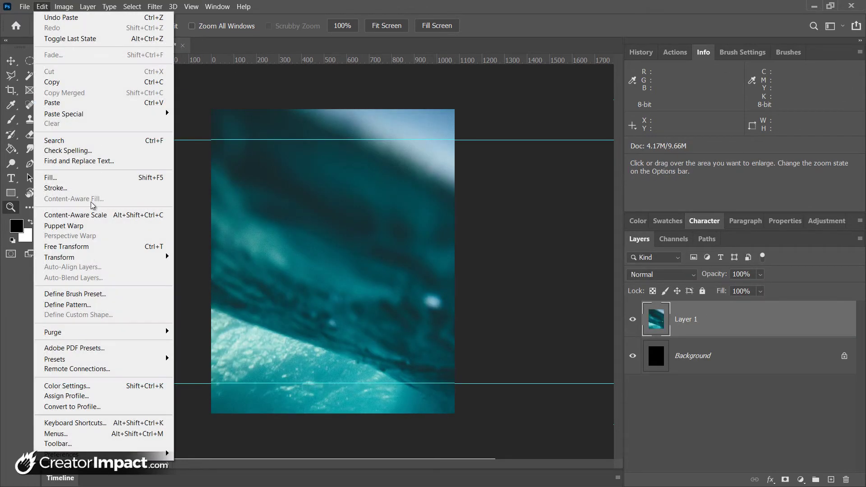
{"action": "left_click", "coordinate": [96, 246]}
{"action": "left_click_drag", "start_coordinate": [210, 109], "coordinate": [264, 188]}
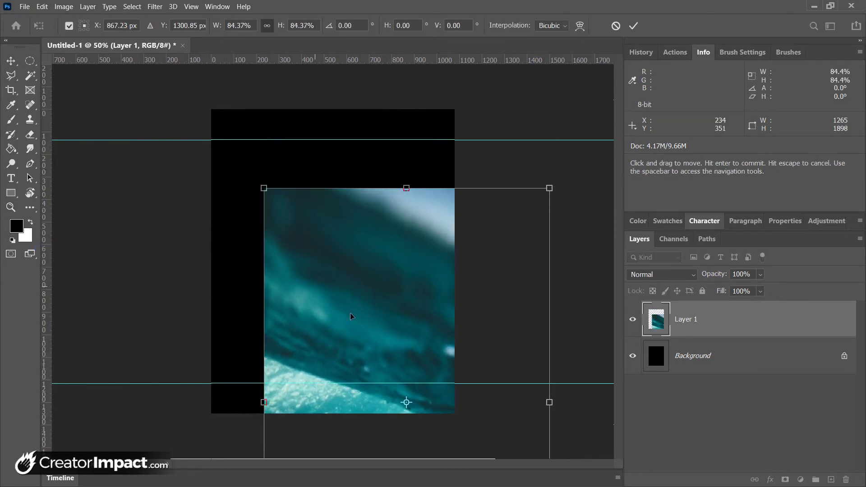
{"action": "left_click_drag", "start_coordinate": [391, 383], "coordinate": [319, 242]}
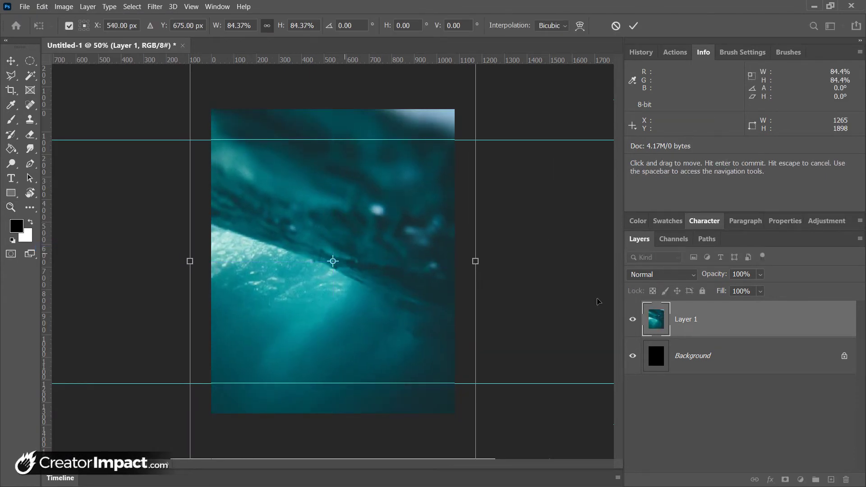
{"action": "key", "text": "Return"}
- Lower Layer 1's fill to 38% to darken the photo
{"action": "key", "text": "z"}
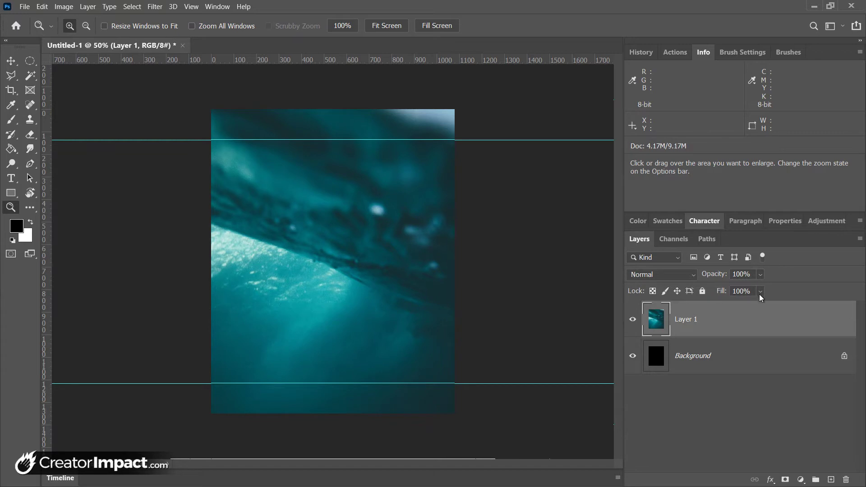
{"action": "left_click", "coordinate": [759, 292]}
{"action": "left_click_drag", "start_coordinate": [751, 307], "coordinate": [739, 305]}
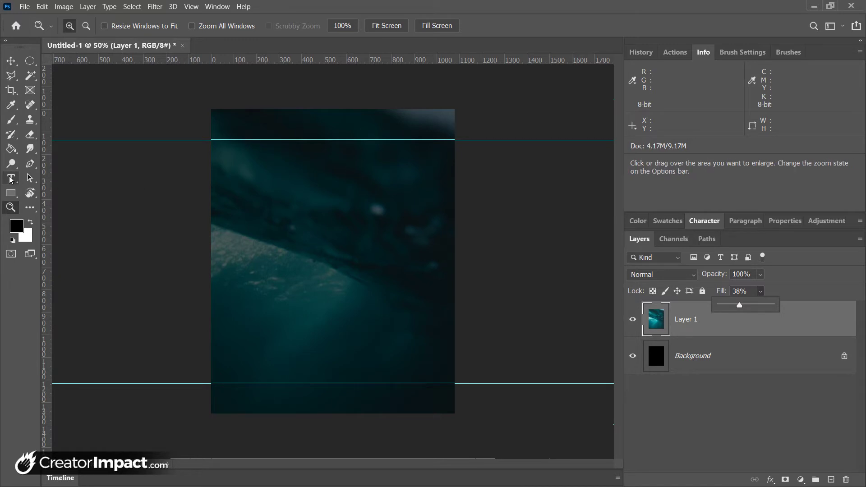
{"action": "left_click", "coordinate": [11, 179]}
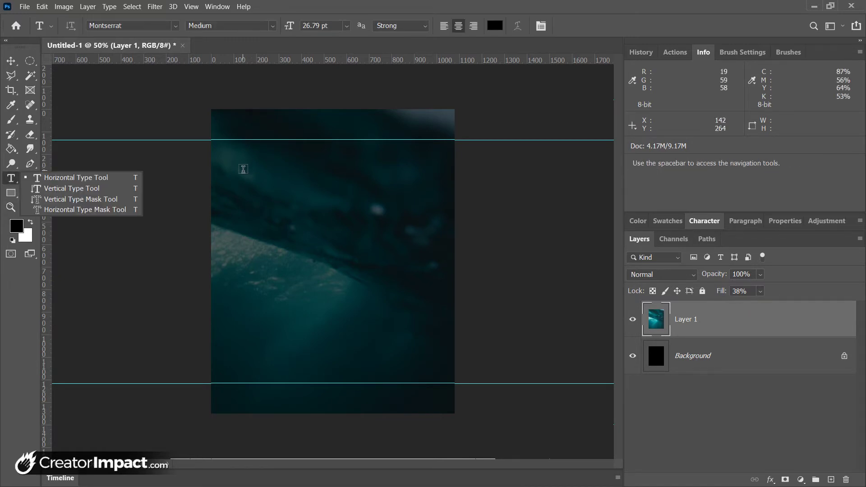
{"action": "left_click", "coordinate": [244, 167]}
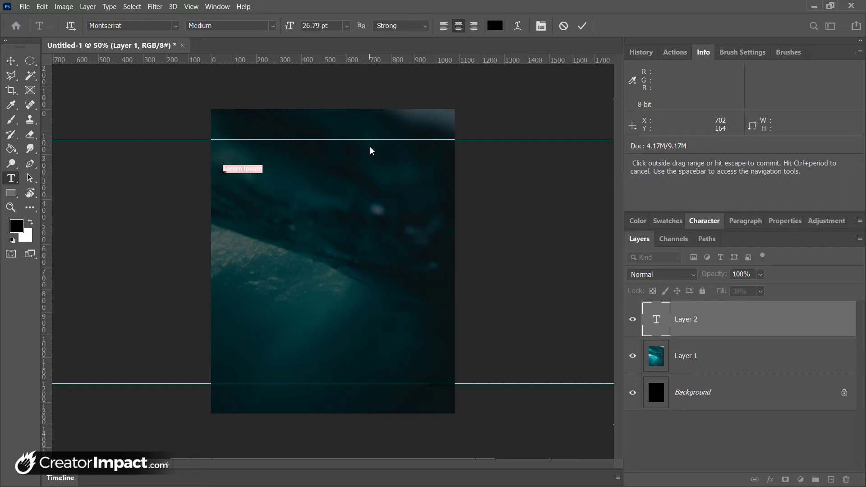
{"action": "key", "text": "BackSpace"}
{"action": "key", "text": "ctrl+a"}
{"action": "left_click", "coordinate": [368, 144]}
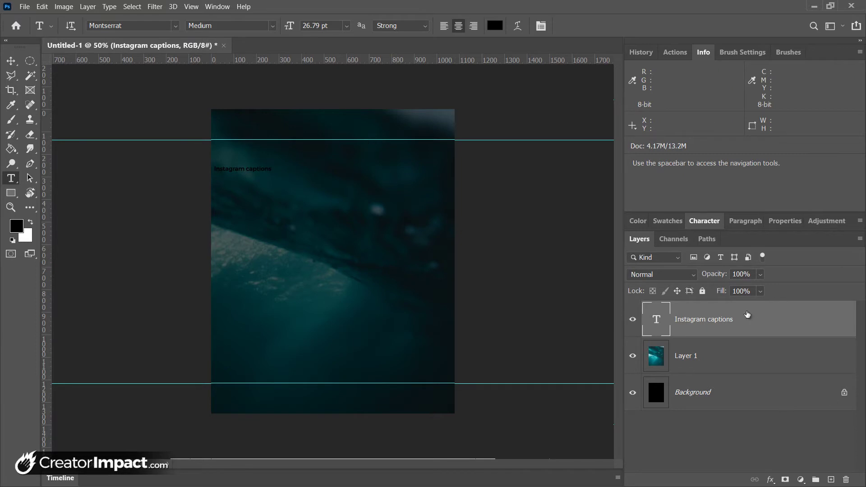
{"action": "right_click", "coordinate": [731, 319]}
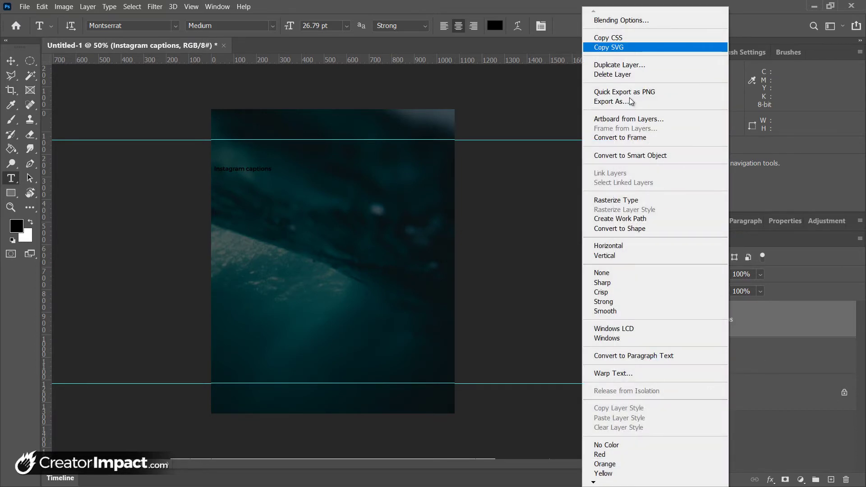
{"action": "left_click", "coordinate": [789, 327]}
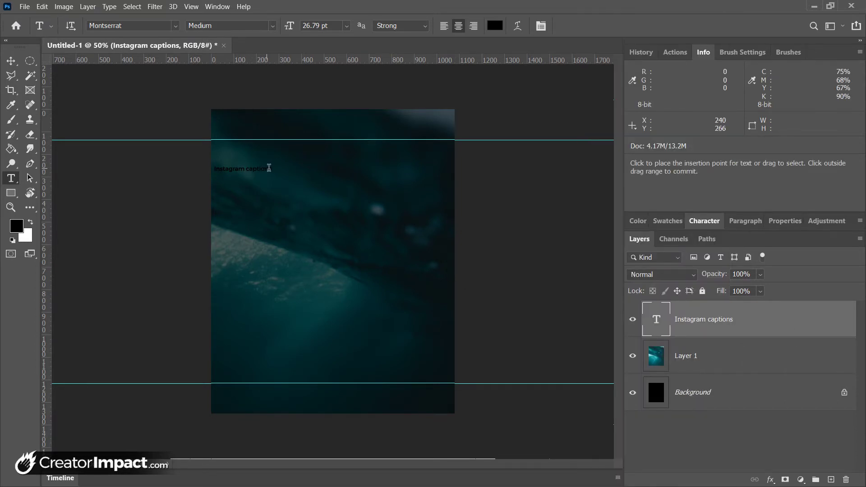
{"action": "left_click", "coordinate": [269, 169]}
{"action": "type", "text": "sadsfasdfasdf"}
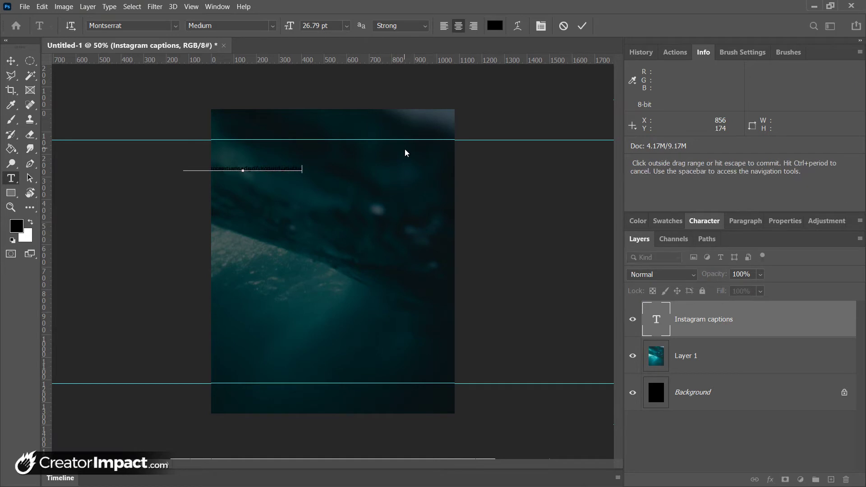
{"action": "key", "text": "ctrl+a"}
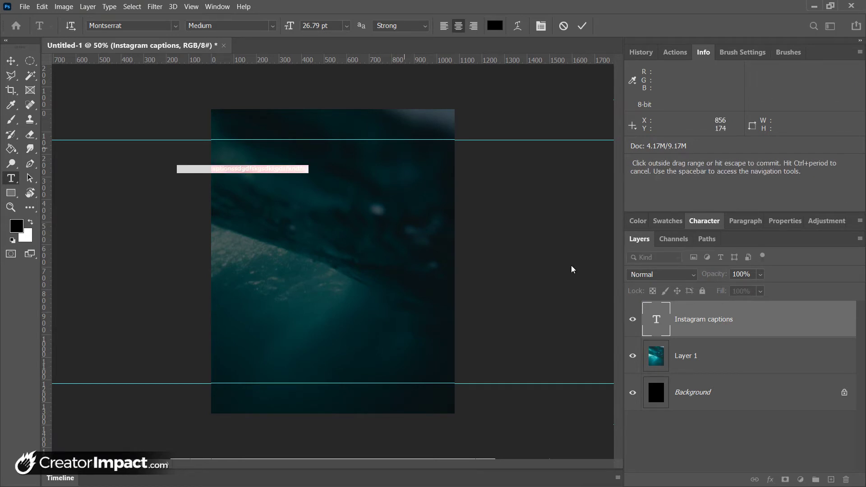
{"action": "left_click", "coordinate": [736, 320]}
{"action": "right_click", "coordinate": [736, 319]}
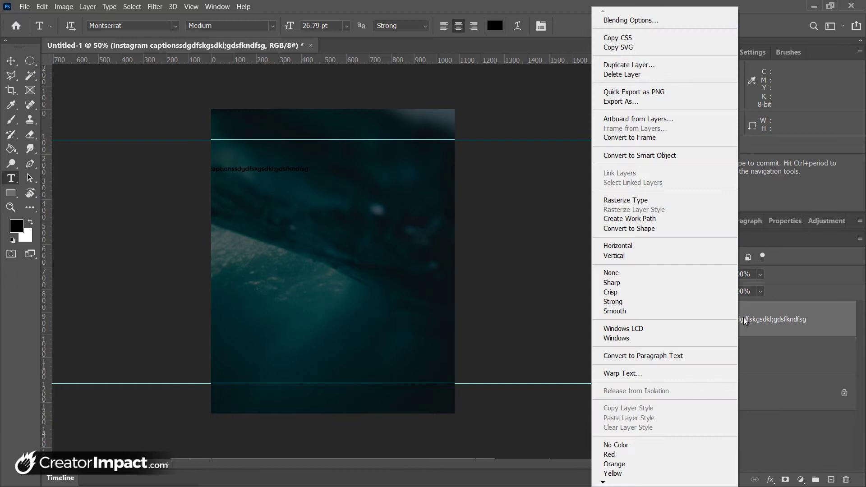
{"action": "left_click", "coordinate": [675, 75]}
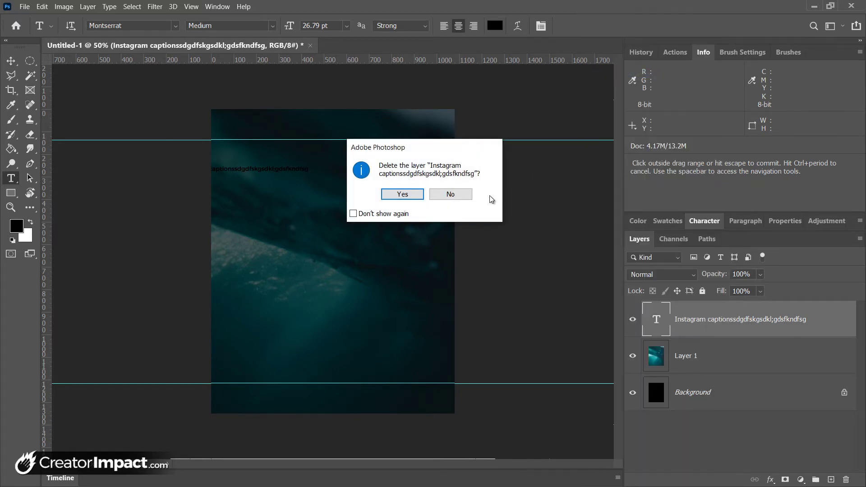
{"action": "left_click", "coordinate": [398, 194]}
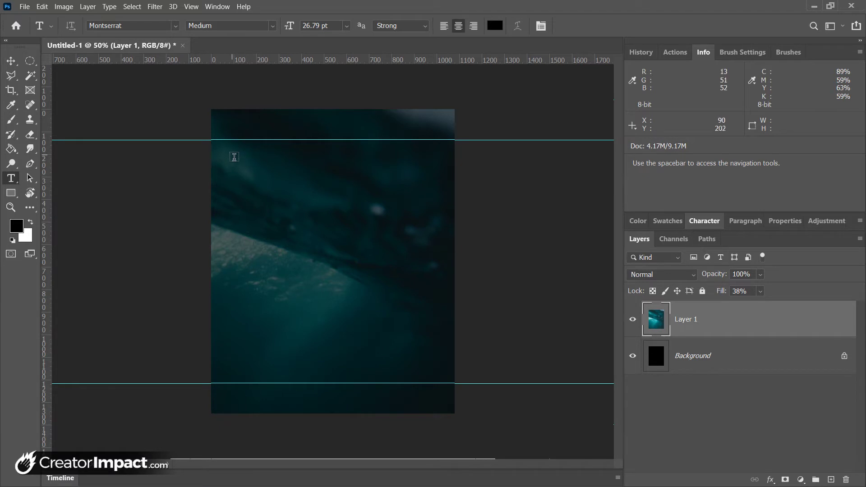
- Draw a text box near the top and type 'Instagram images are easy in Photoshop.' in white (ffffff)
{"action": "left_click_drag", "start_coordinate": [233, 155], "coordinate": [432, 248]}
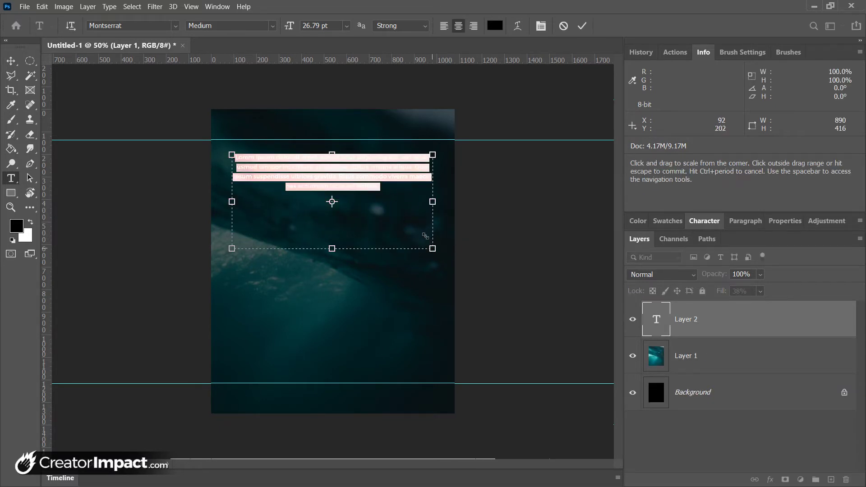
{"action": "left_click", "coordinate": [384, 182]}
{"action": "key", "text": "ctrl+a"}
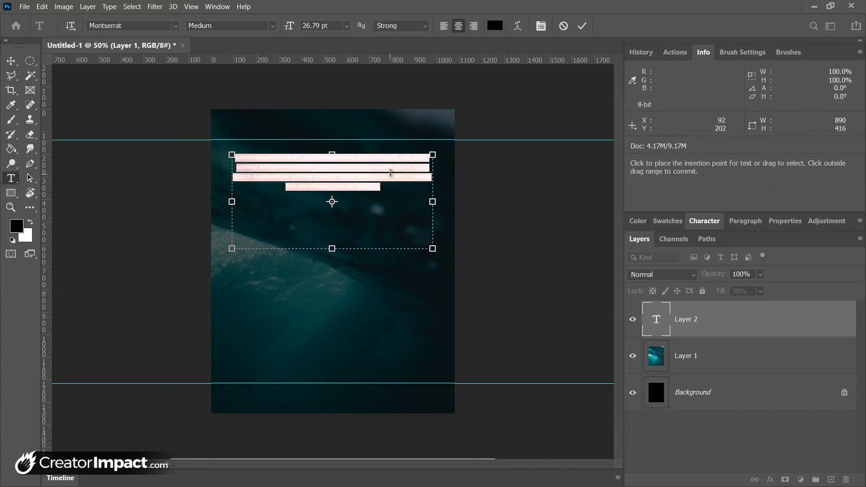
{"action": "key", "text": "BackSpace"}
{"action": "left_click", "coordinate": [495, 25]}
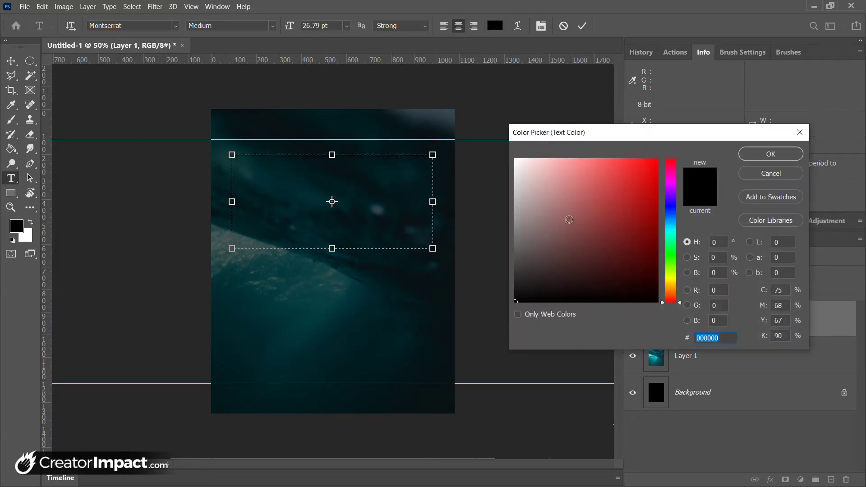
{"action": "type", "text": "ffffff"}
{"action": "left_click", "coordinate": [755, 154]}
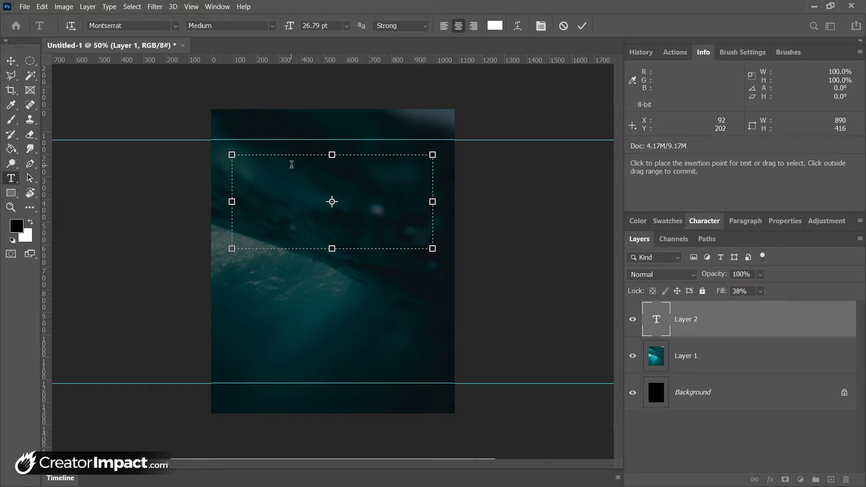
{"action": "type", "text": "Instagram images are easy in Photo"}
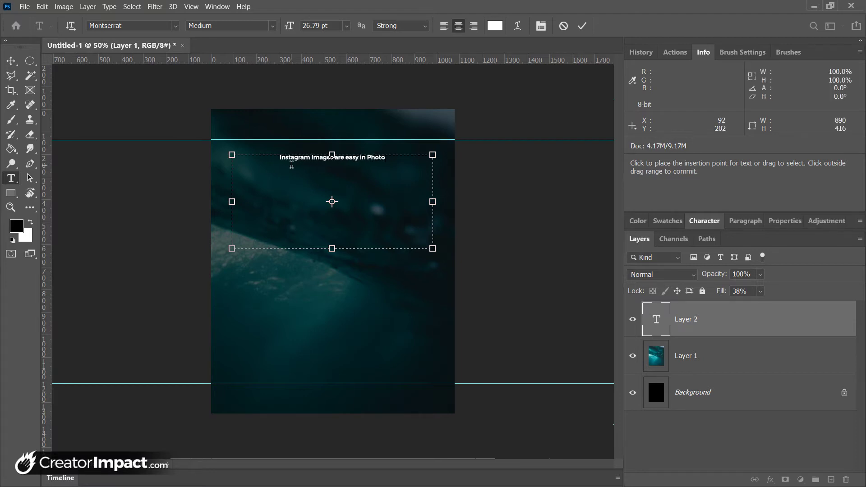
{"action": "type", "text": "shop."}
- Commit the quote, then resize it to 100 pt and left-align it
{"action": "key", "text": "ctrl+Return"}
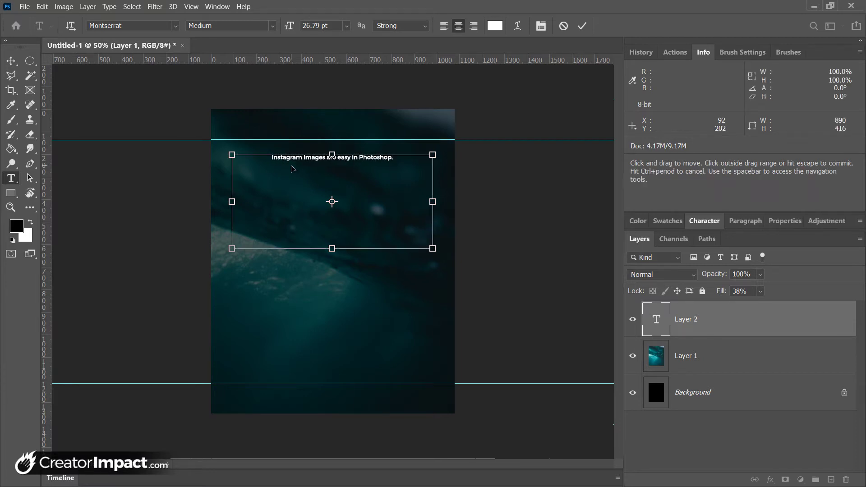
{"action": "triple_click", "coordinate": [325, 161]}
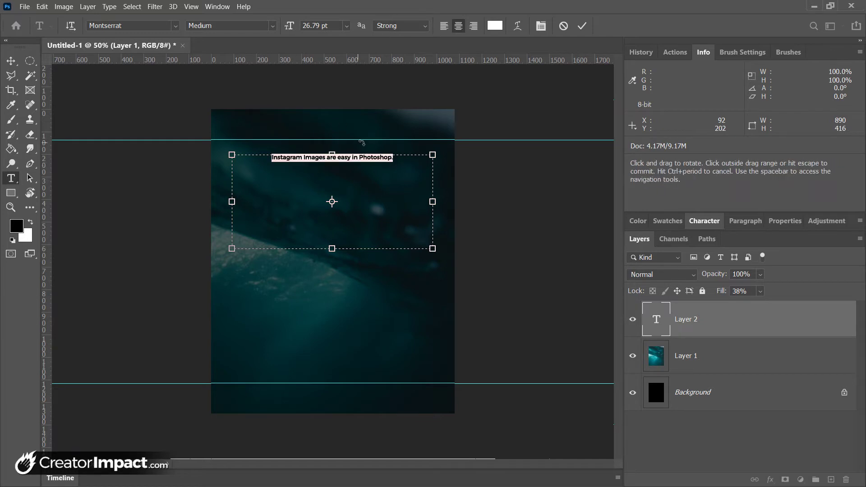
{"action": "left_click", "coordinate": [350, 26]}
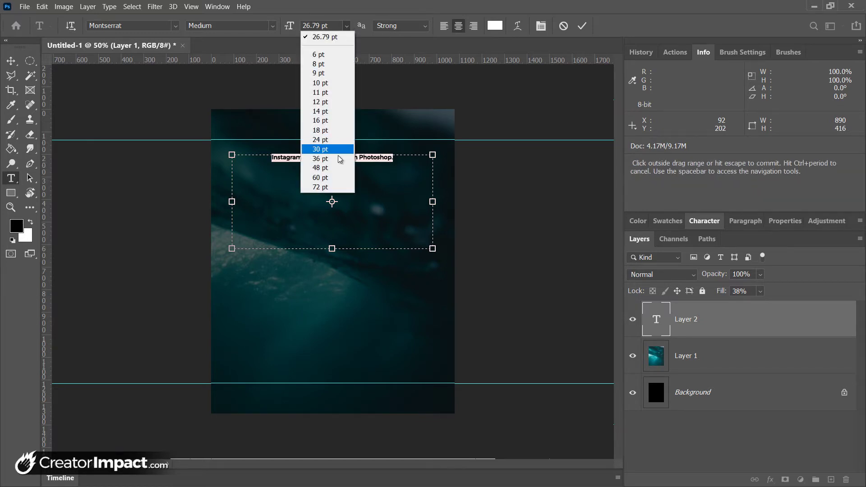
{"action": "left_click", "coordinate": [335, 166]}
{"action": "left_click", "coordinate": [346, 26]}
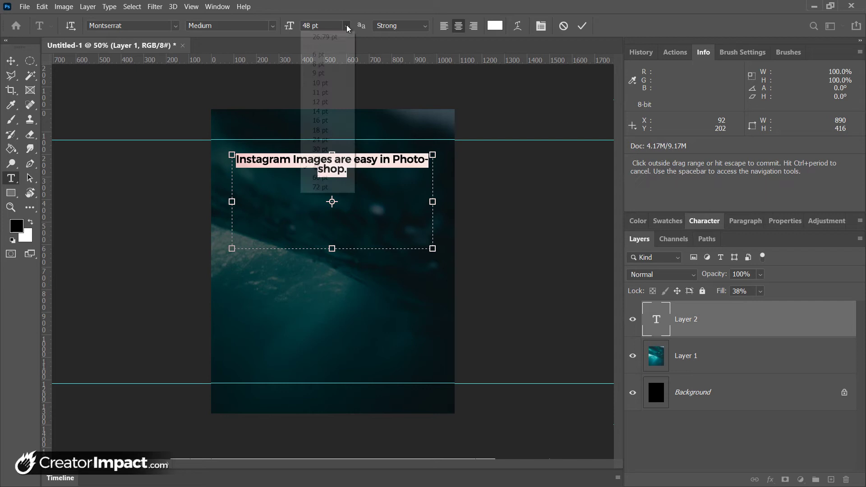
{"action": "left_click", "coordinate": [332, 186]}
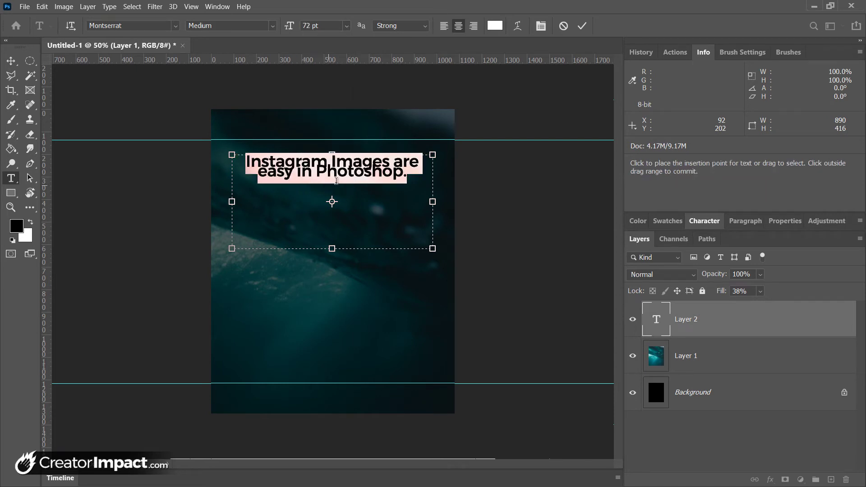
{"action": "left_click", "coordinate": [323, 28]}
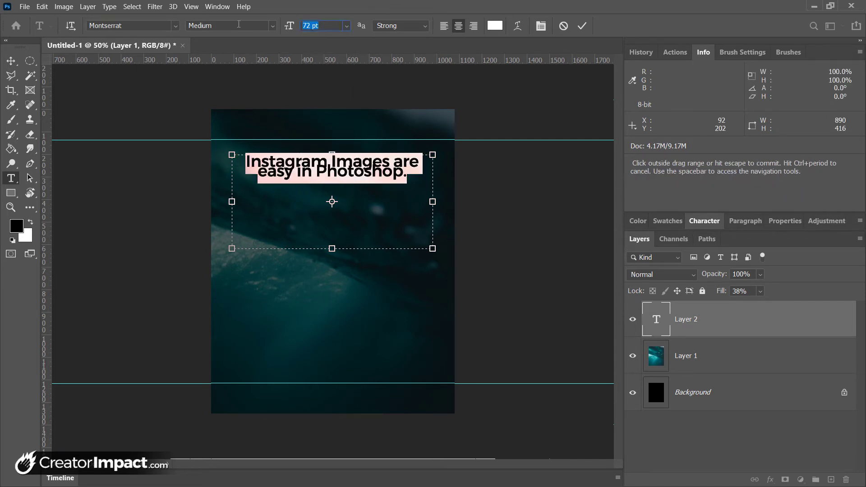
{"action": "type", "text": "100"}
{"action": "key", "text": "Return"}
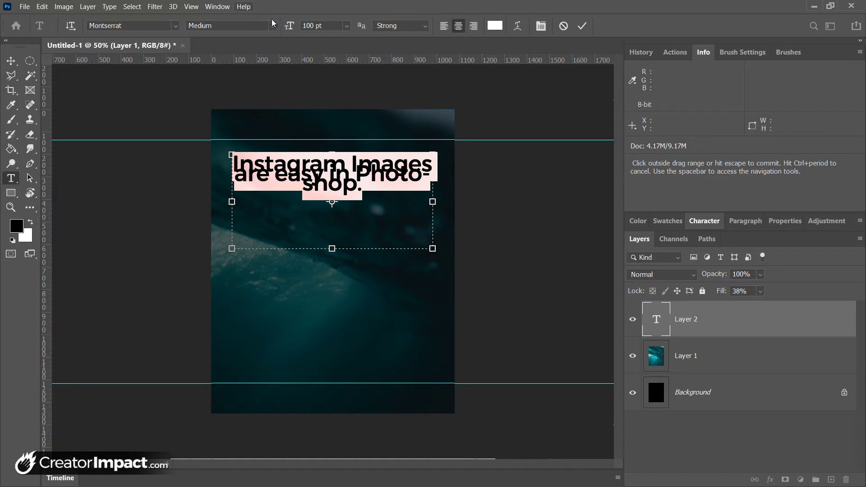
{"action": "left_click", "coordinate": [444, 25]}
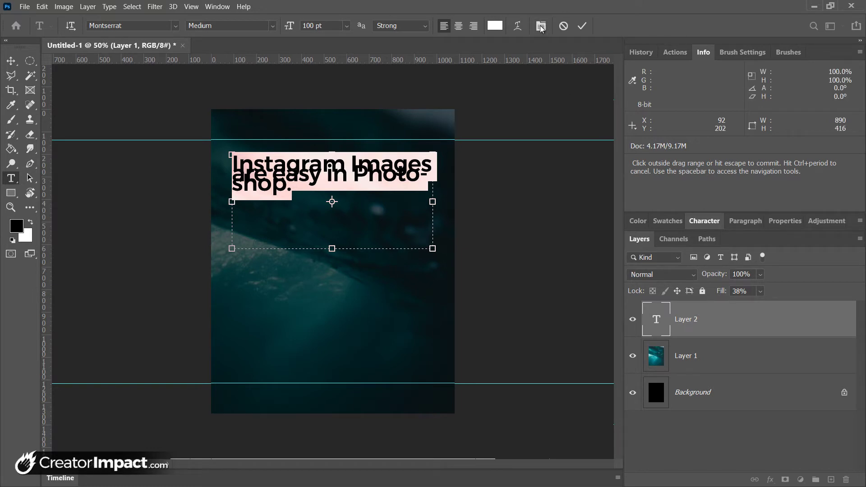
- In the Character panel, select all the quote text and set its leading to 110 pt
{"action": "left_click", "coordinate": [701, 220]}
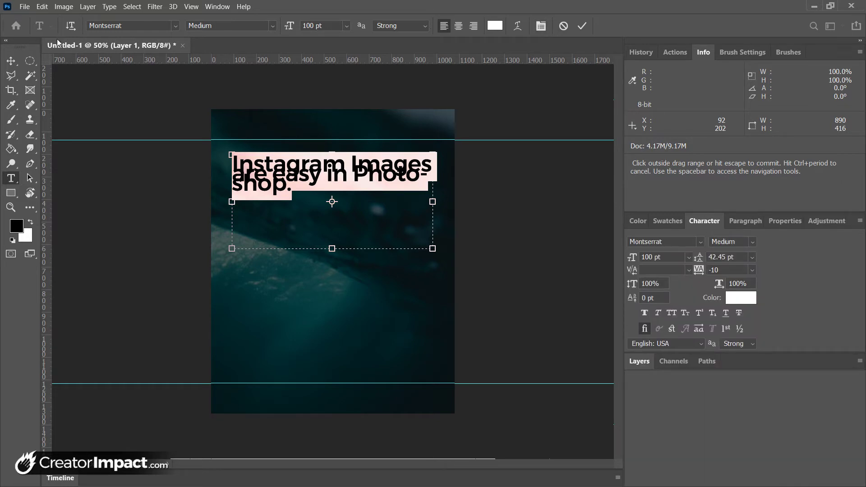
{"action": "left_click", "coordinate": [541, 26]}
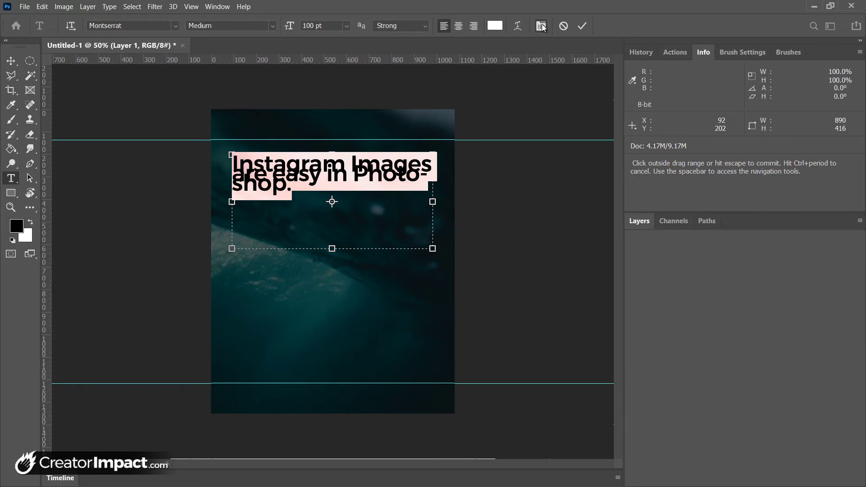
{"action": "left_click", "coordinate": [542, 26]}
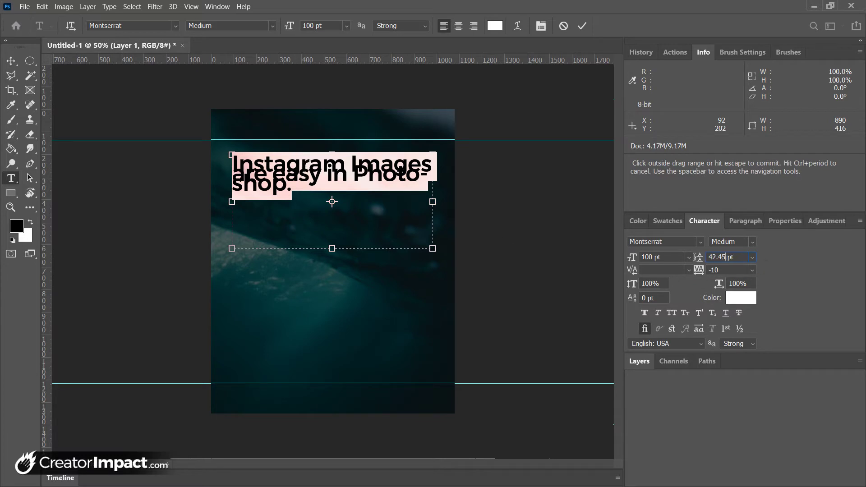
{"action": "key", "text": "ctrl+a"}
{"action": "type", "text": "90"}
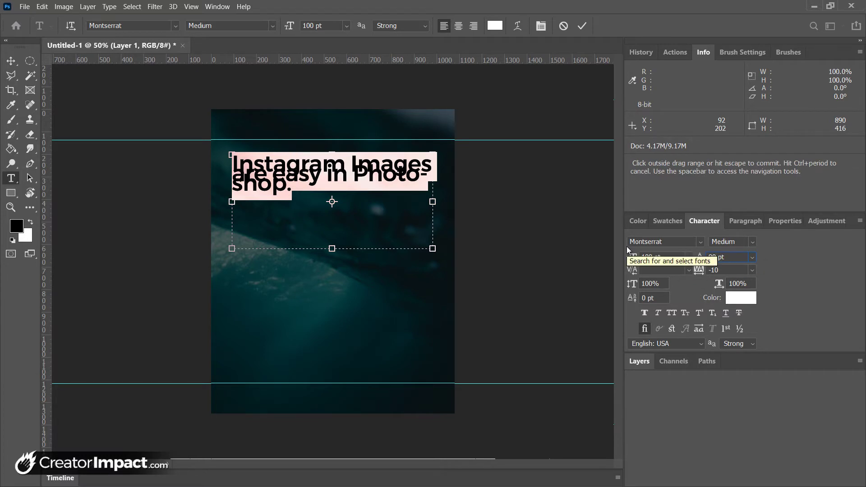
{"action": "key", "text": "Return"}
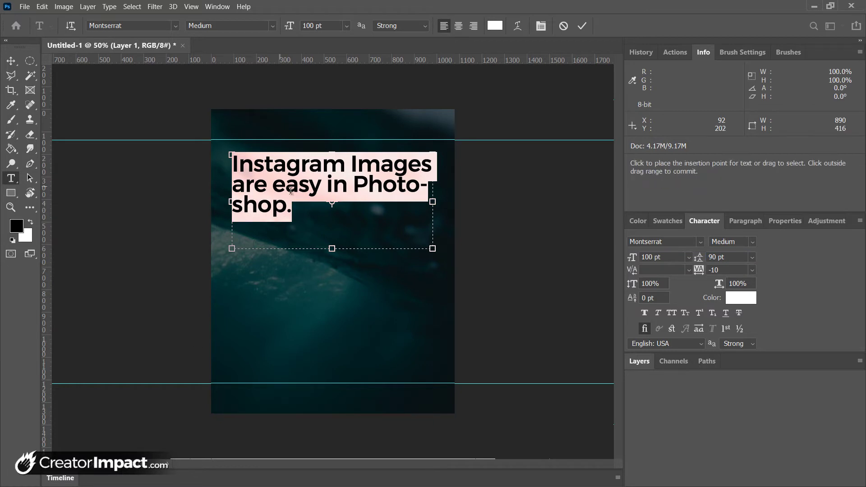
{"action": "left_click", "coordinate": [291, 191]}
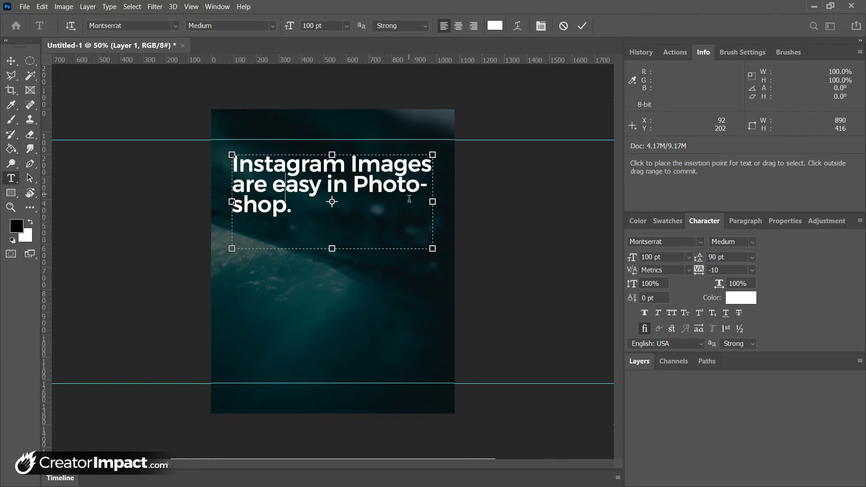
{"action": "key", "text": "ctrl+a"}
{"action": "left_click", "coordinate": [717, 257]}
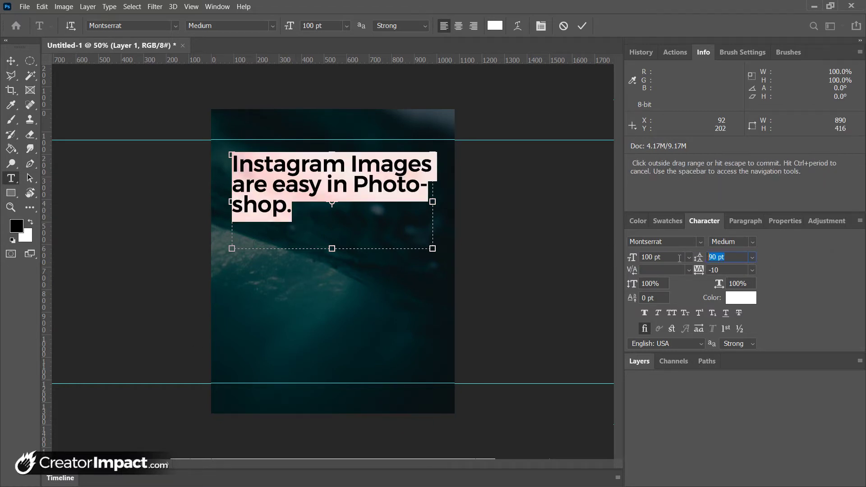
{"action": "type", "text": "110"}
{"action": "key", "text": "Return"}
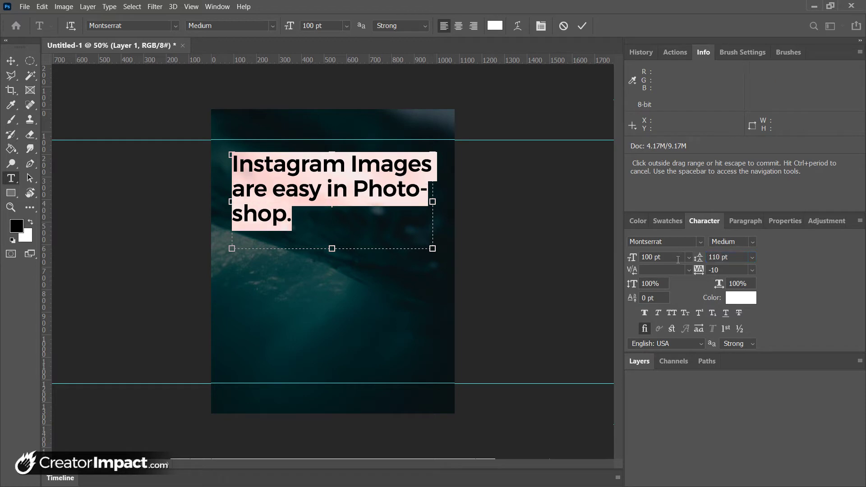
- Make the quote all caps at 90 pt and tighten its leading to 95 pt
{"action": "left_click", "coordinate": [671, 313]}
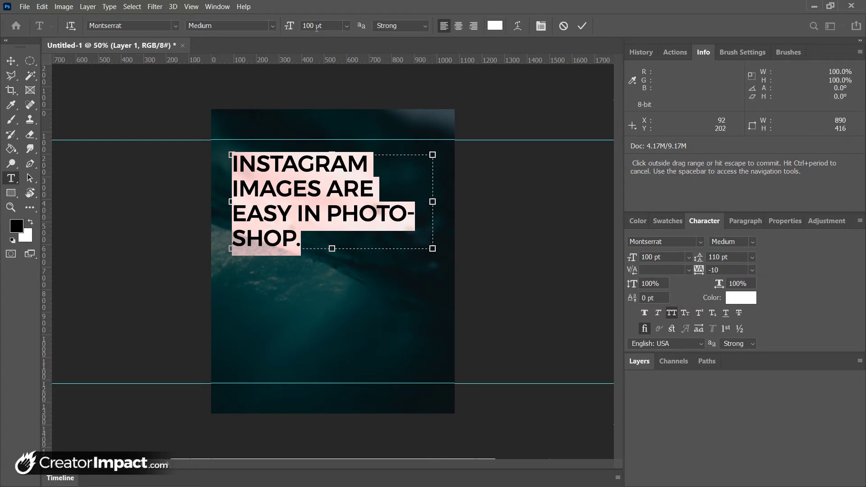
{"action": "type", "text": "90"}
{"action": "key", "text": "Return"}
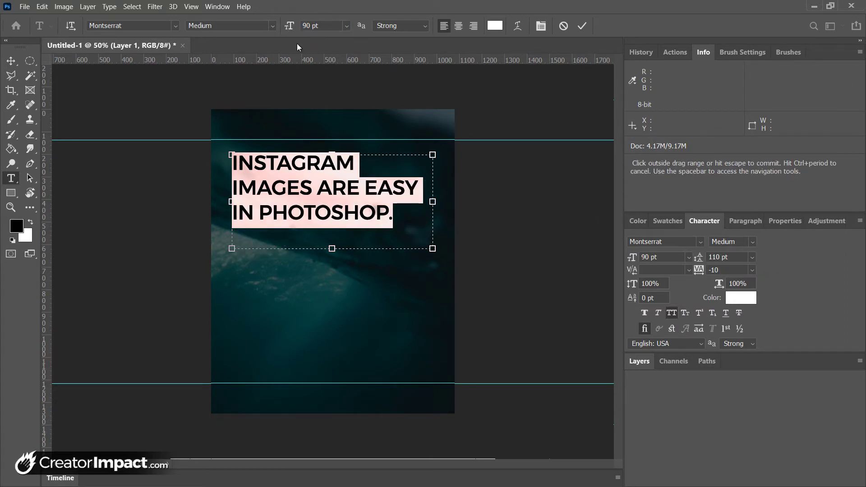
{"action": "left_click", "coordinate": [752, 257]}
{"action": "left_click", "coordinate": [727, 256]}
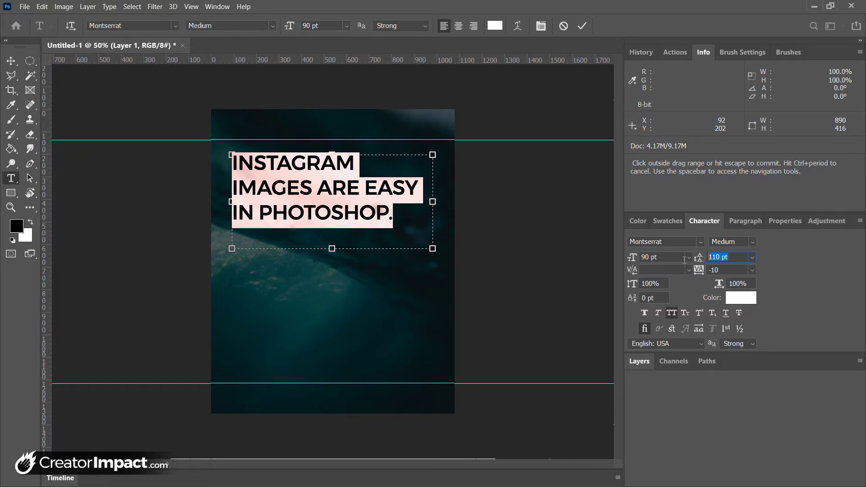
{"action": "type", "text": "100"}
{"action": "key", "text": "Return"}
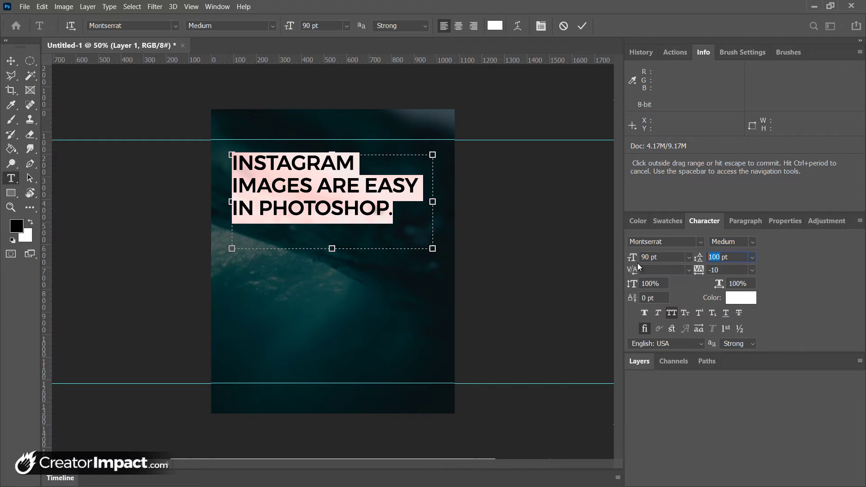
{"action": "type", "text": "95"}
{"action": "key", "text": "Return"}
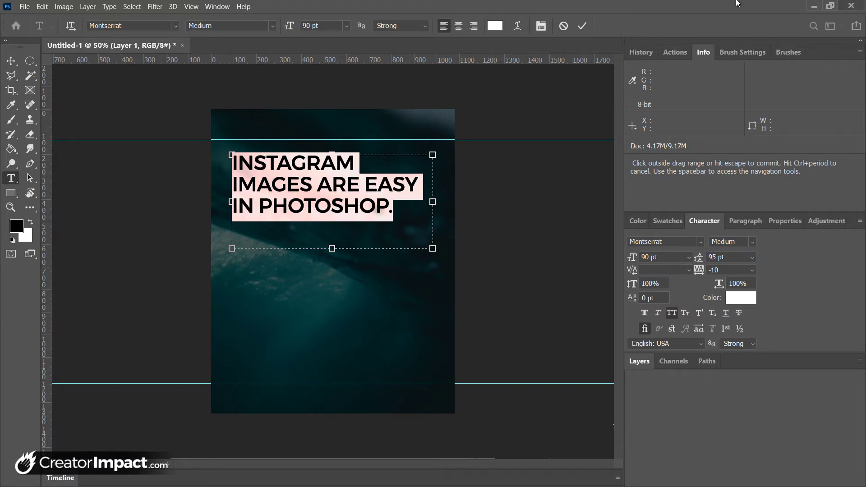
- Change the quote's font style to Montserrat ExtraBold and commit the text
{"action": "left_click", "coordinate": [272, 29]}
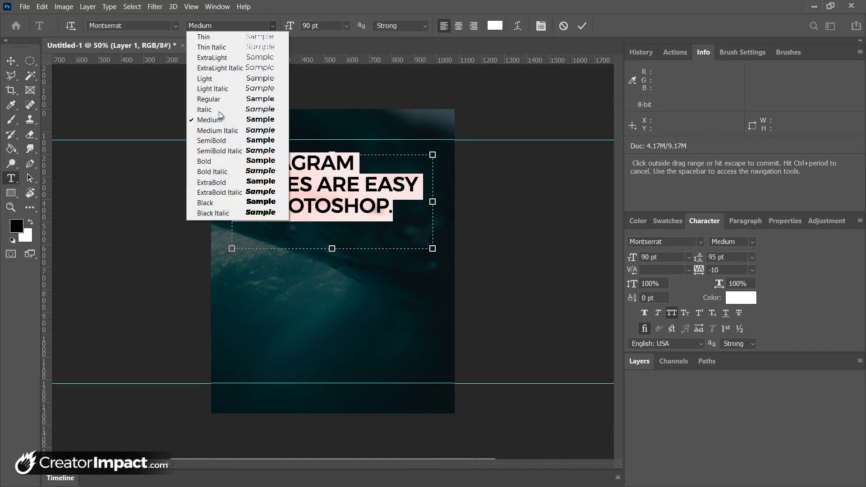
{"action": "left_click", "coordinate": [235, 185]}
{"action": "key", "text": "ctrl+h"}
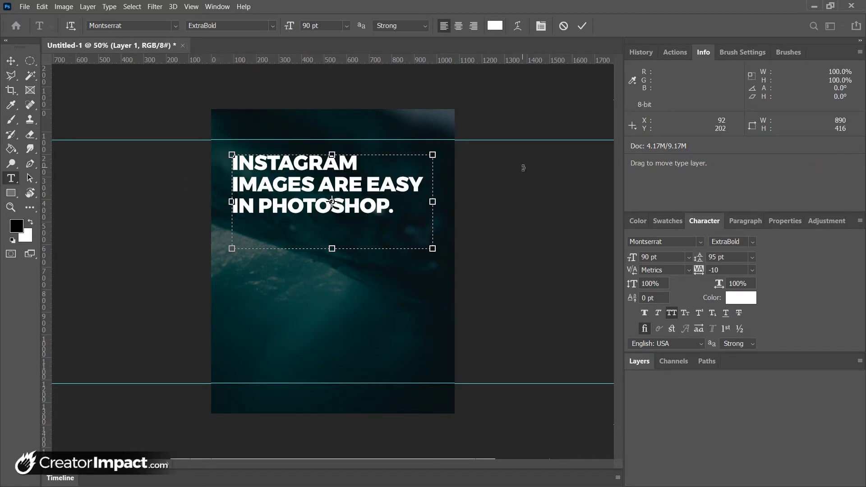
{"action": "key", "text": "ctrl+Return"}
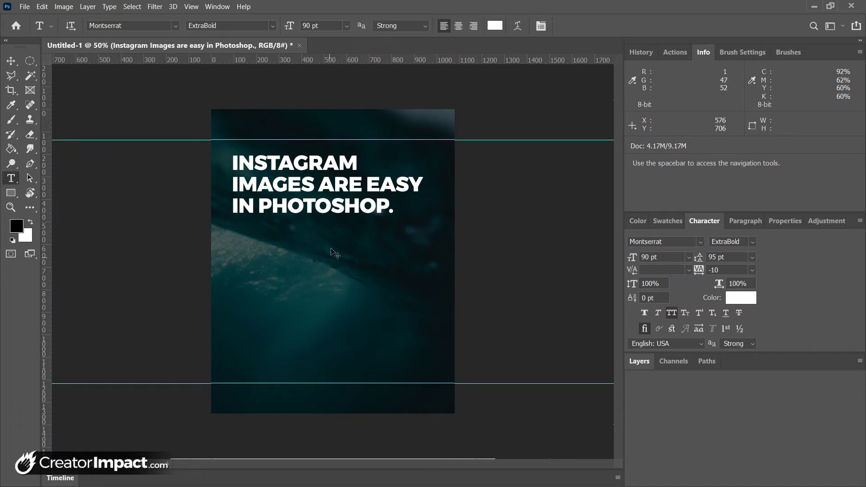
- Position the quote just below the top guide
{"action": "left_click_drag", "start_coordinate": [291, 214], "coordinate": [288, 207]}
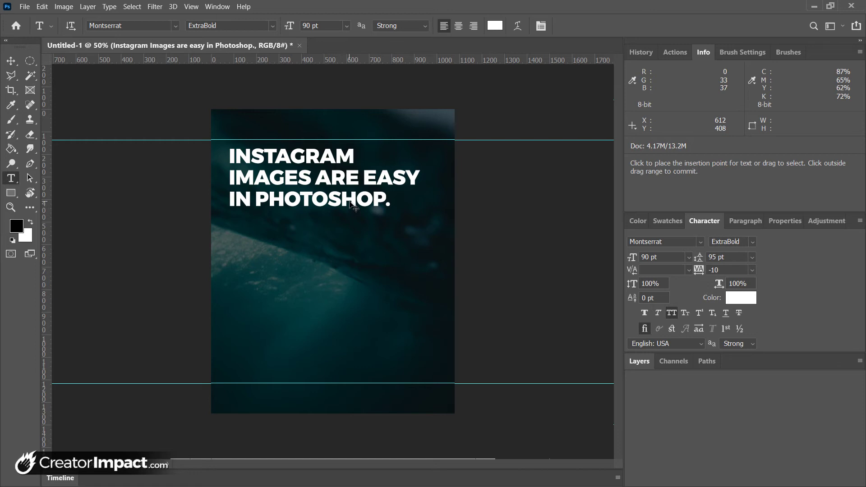
{"action": "left_click_drag", "start_coordinate": [350, 204], "coordinate": [349, 182]}
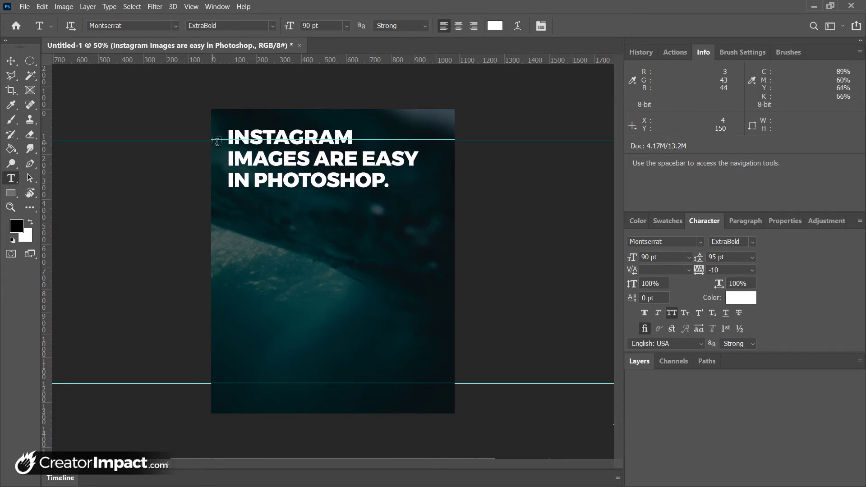
{"action": "left_click_drag", "start_coordinate": [299, 171], "coordinate": [301, 190]}
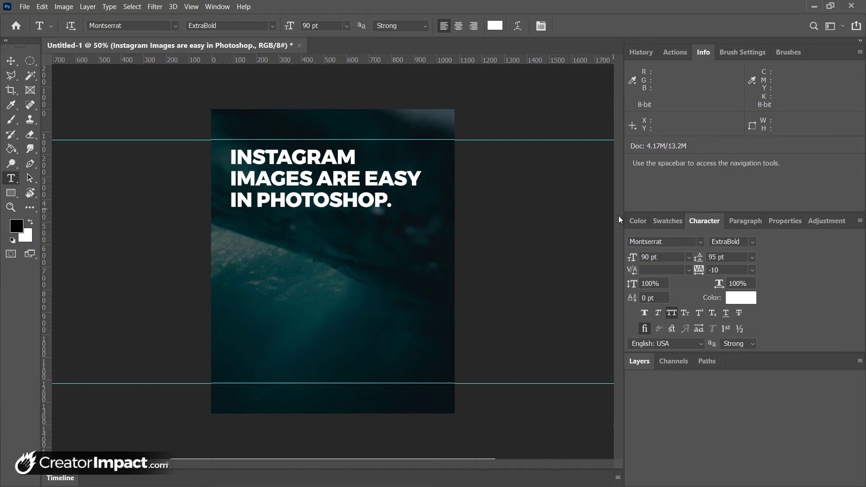
- Apply a default Drop Shadow effect to the 'INSTAGRAM IMAGES ARE EASY IN PHOTOSHOP.' headline layer
{"action": "left_click", "coordinate": [646, 363]}
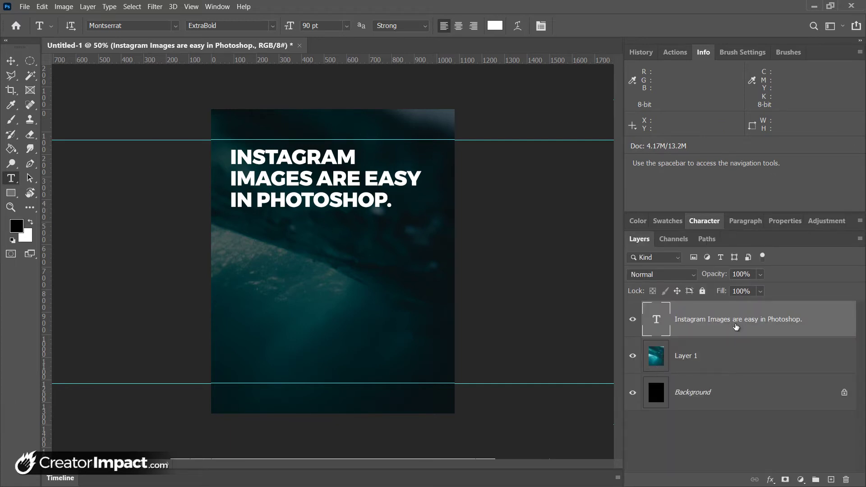
{"action": "right_click", "coordinate": [753, 322]}
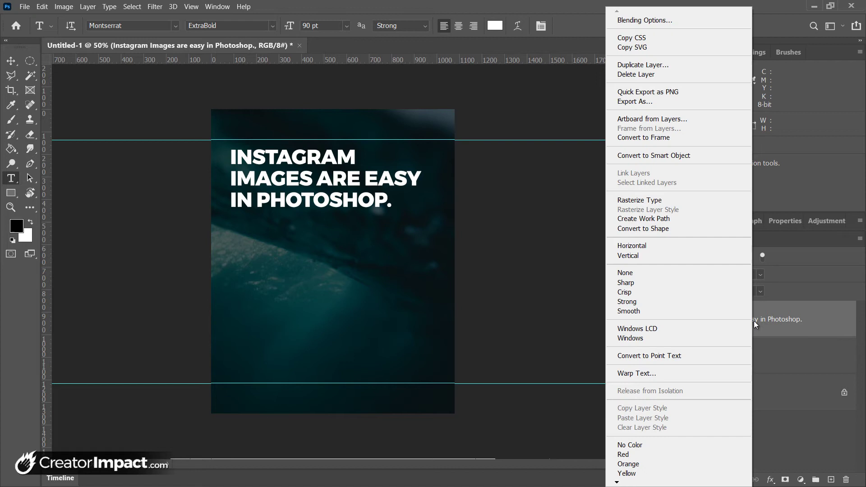
{"action": "left_click", "coordinate": [773, 425]}
{"action": "left_click", "coordinate": [774, 480]}
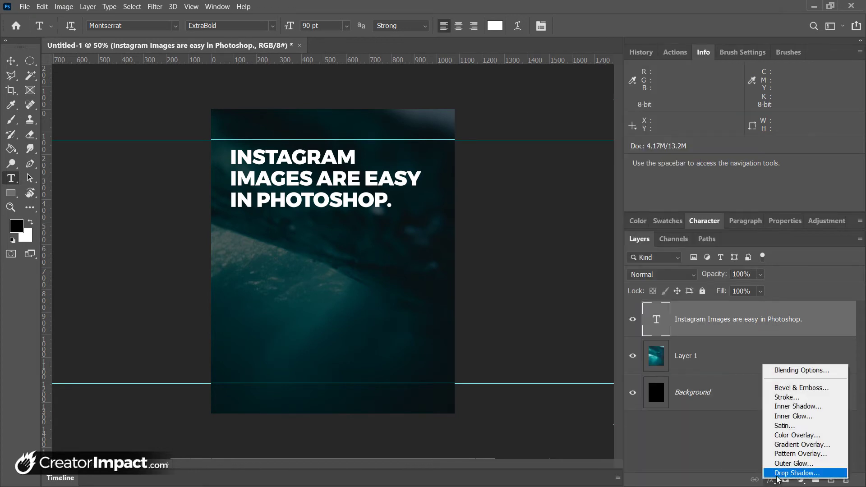
{"action": "left_click", "coordinate": [788, 473]}
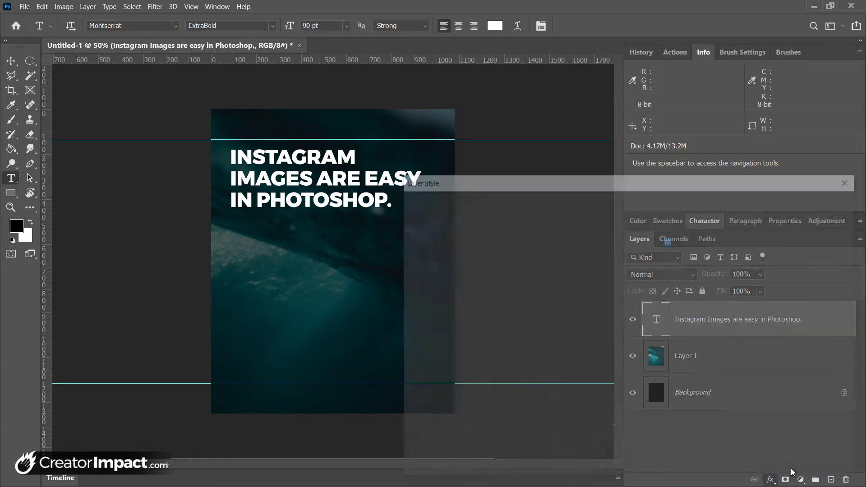
{"action": "left_click", "coordinate": [824, 201]}
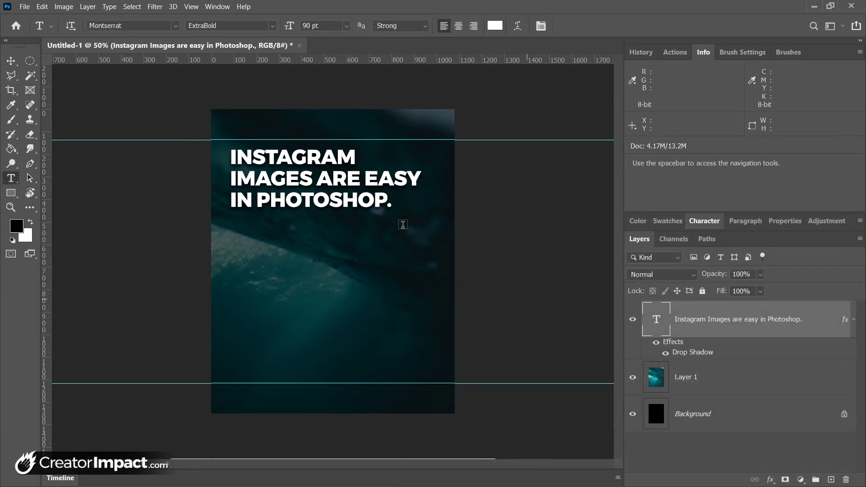
- Draw a paragraph box under the headline and paste in the 'Any of the above sizes…' body text
{"action": "left_click_drag", "start_coordinate": [231, 218], "coordinate": [431, 351]}
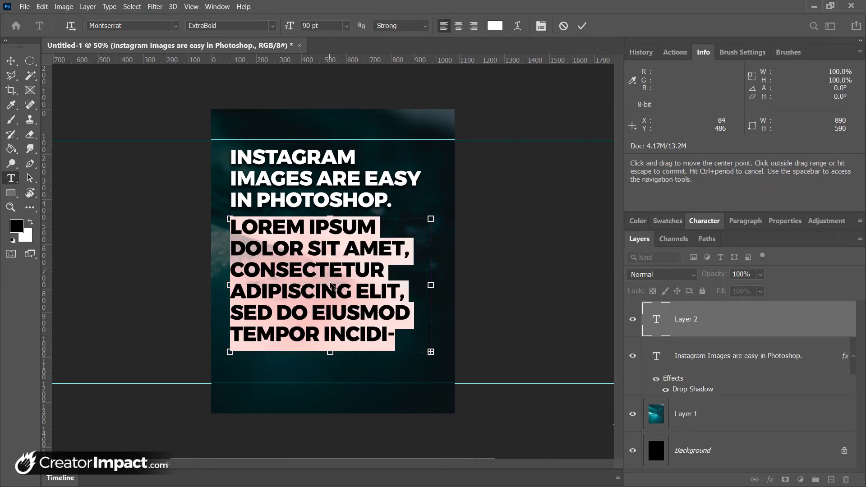
{"action": "double_click", "coordinate": [359, 278]}
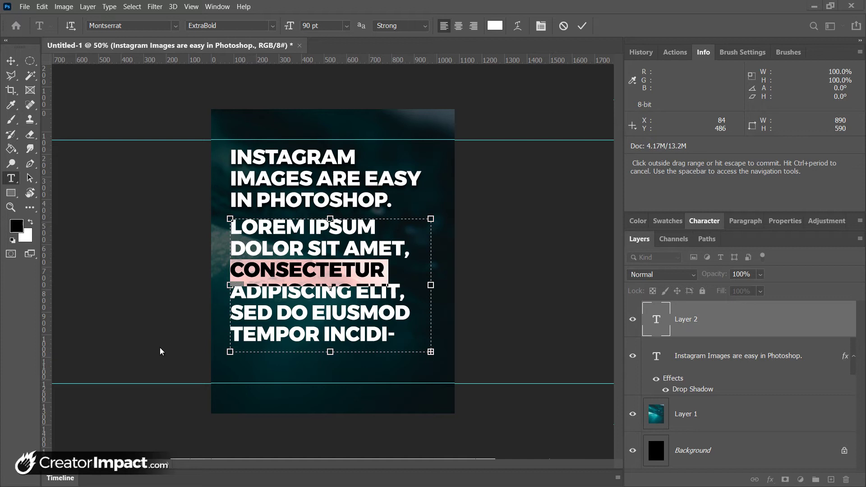
{"action": "left_click", "coordinate": [357, 311]}
{"action": "key", "text": "ctrl+a"}
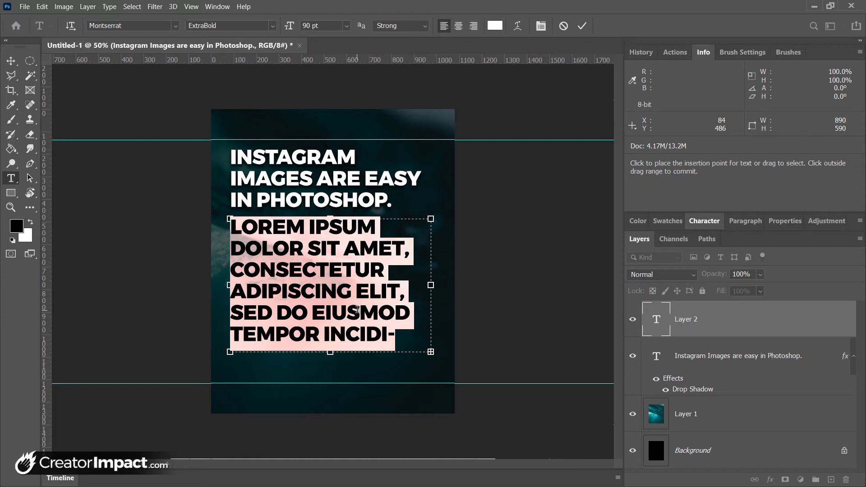
{"action": "type", "text": "ANY OF THE ABOVE SIZES CAN BE USED AND INSTAGRAM WILL DISPLAY THESE PROPORTIONALLY"}
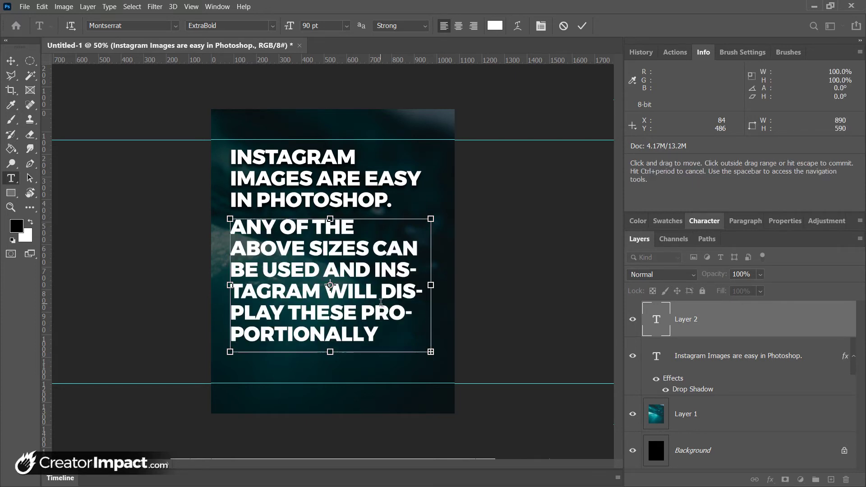
{"action": "key", "text": "ctrl+Return"}
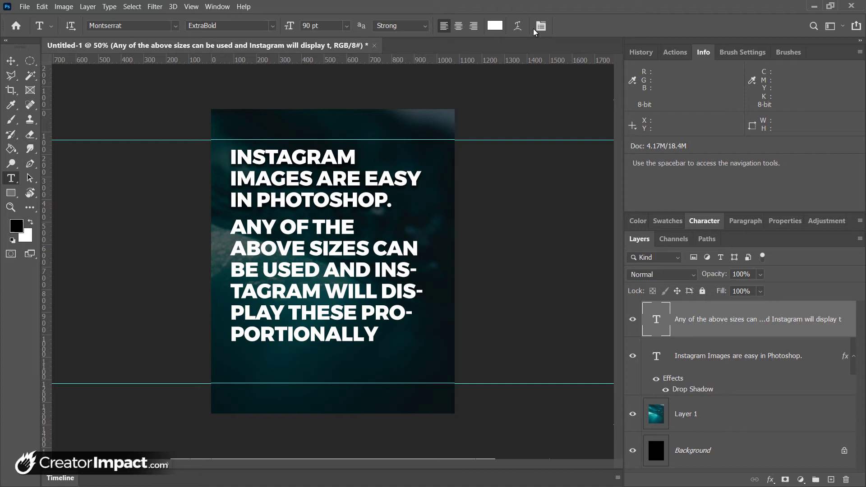
- Set the body paragraph to 40 pt size with 45 pt leading in the Character panel
{"action": "left_click", "coordinate": [708, 226]}
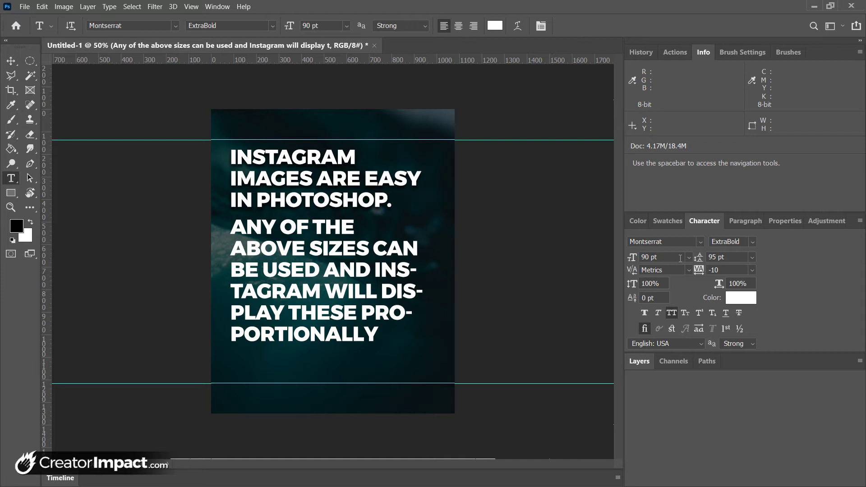
{"action": "double_click", "coordinate": [648, 257]}
{"action": "type", "text": "4"}
{"action": "key", "text": "Return"}
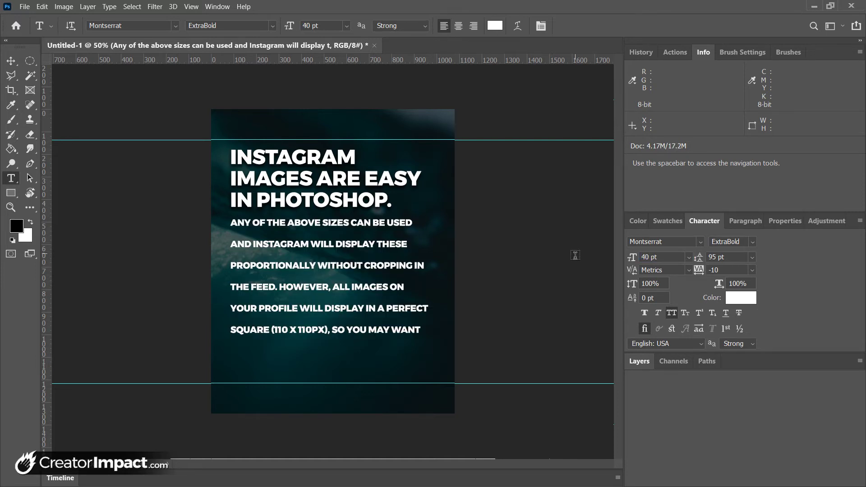
{"action": "double_click", "coordinate": [715, 257]}
{"action": "type", "text": "45"}
{"action": "key", "text": "Return"}
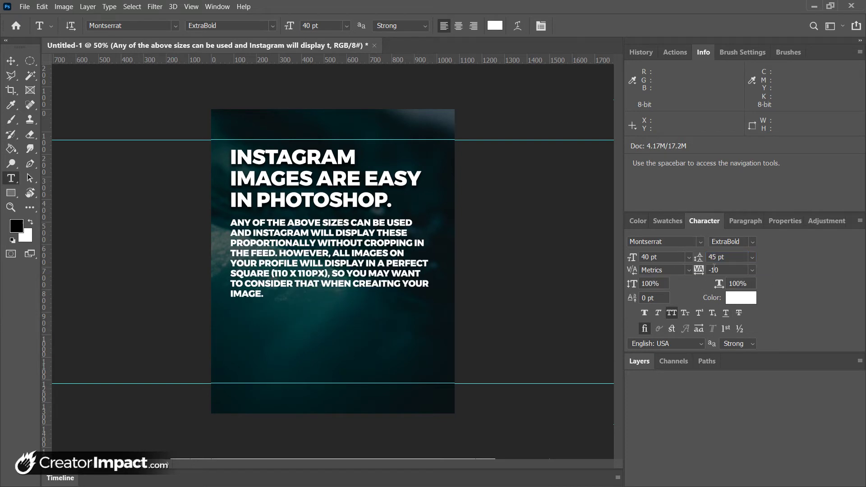
- Increase the body paragraph to 50 pt size with 55 pt leading
{"action": "double_click", "coordinate": [661, 258]}
{"action": "type", "text": "50"}
{"action": "key", "text": "Return"}
{"action": "key", "text": "Tab"}
{"action": "type", "text": "55"}
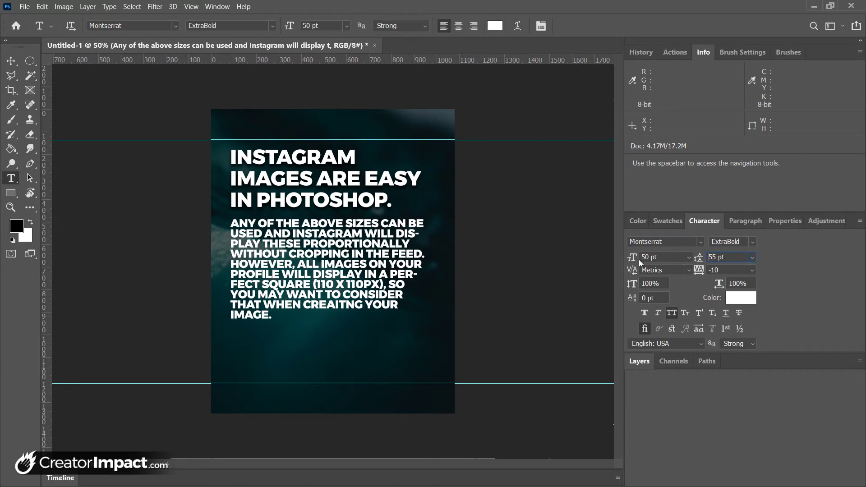
{"action": "key", "text": "Return"}
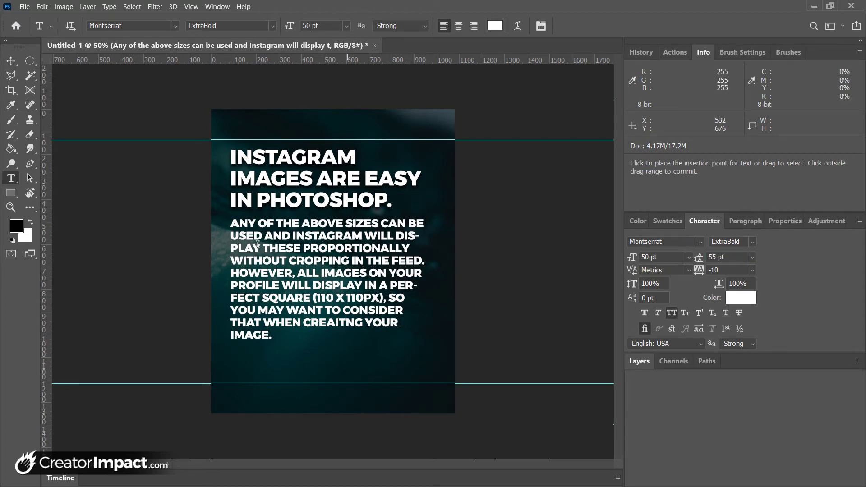
- Make the paragraph Regular weight, turn off All Caps, and nudge it down
{"action": "left_click", "coordinate": [272, 26]}
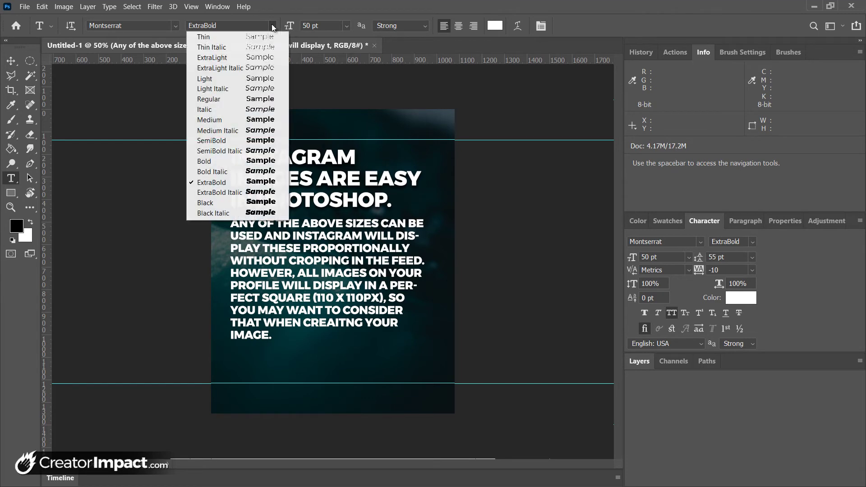
{"action": "left_click", "coordinate": [235, 99]}
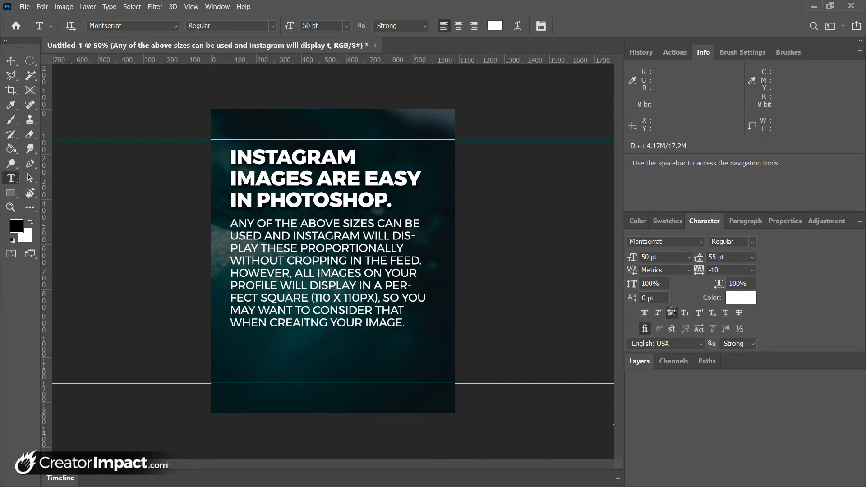
{"action": "left_click", "coordinate": [671, 312]}
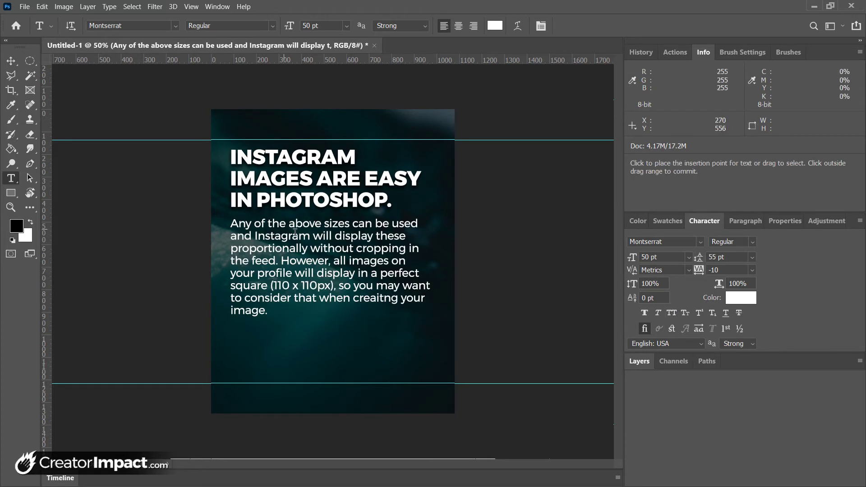
{"action": "key", "text": "ctrl+shift+Down"}
{"action": "key", "text": "ctrl+shift+Down"}
{"action": "key", "text": "ctrl+shift+Down"}
{"action": "key", "text": "ctrl+shift+Down"}
{"action": "key", "text": "ctrl+shift+Down"}
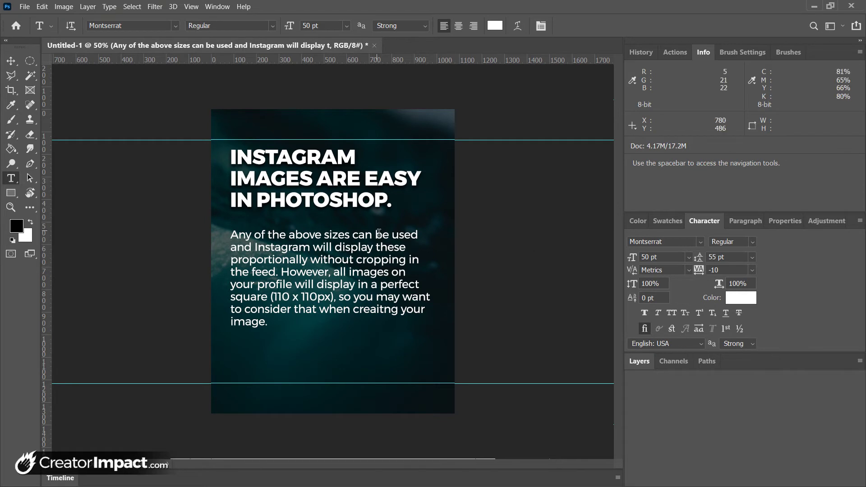
- Add a new text line '~ Author Name' below the body paragraph
{"action": "left_click", "coordinate": [640, 364]}
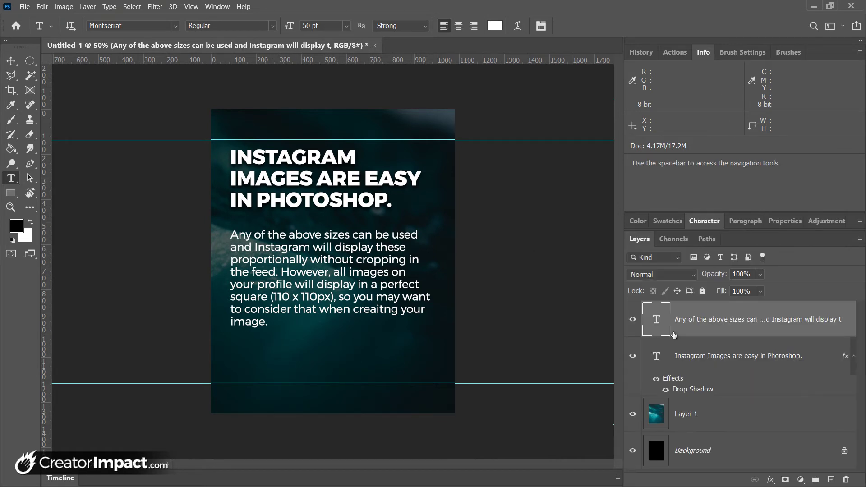
{"action": "left_click", "coordinate": [287, 368]}
{"action": "key", "text": "BackSpace"}
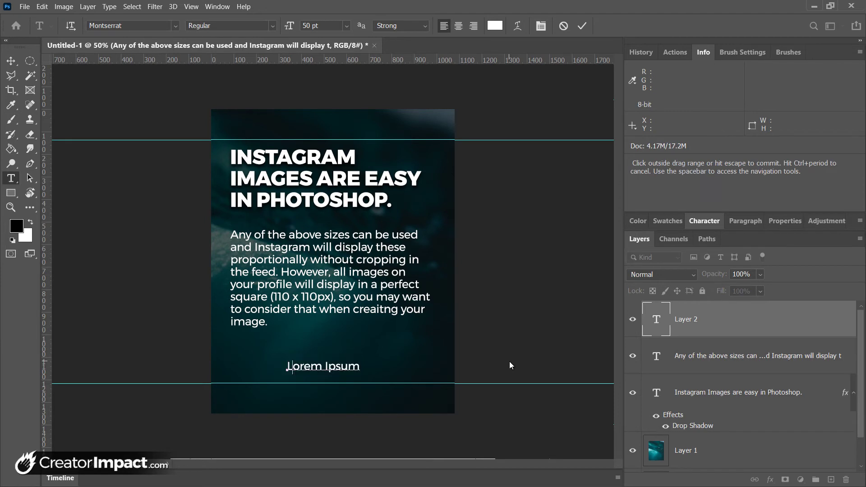
{"action": "type", "text": "~ Author"}
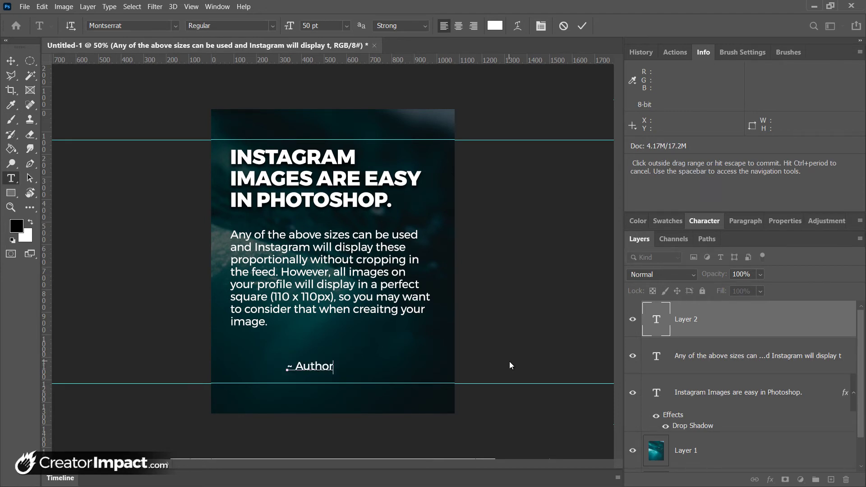
{"action": "type", "text": " Name"}
{"action": "key", "text": "Escape"}
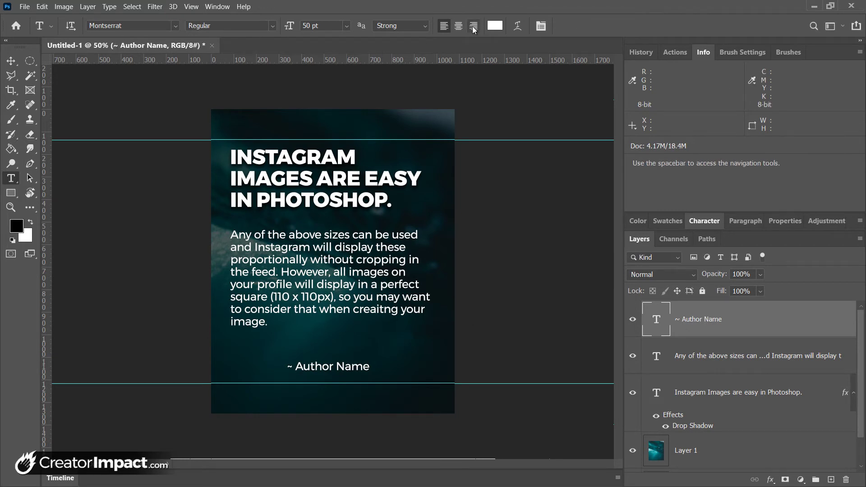
- Move the author name right, make it Bold Italic, and scale it up to about 53.29 pt
{"action": "left_click_drag", "start_coordinate": [315, 393], "coordinate": [390, 352]}
{"action": "left_click", "coordinate": [272, 26]}
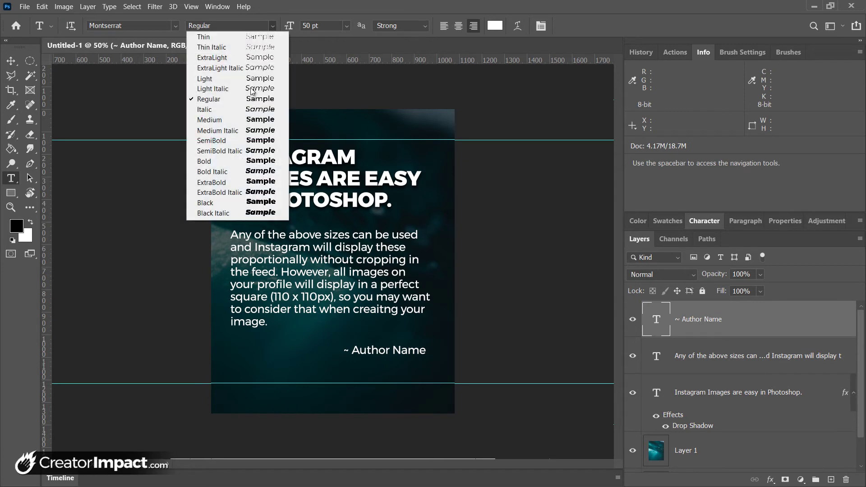
{"action": "left_click", "coordinate": [239, 172]}
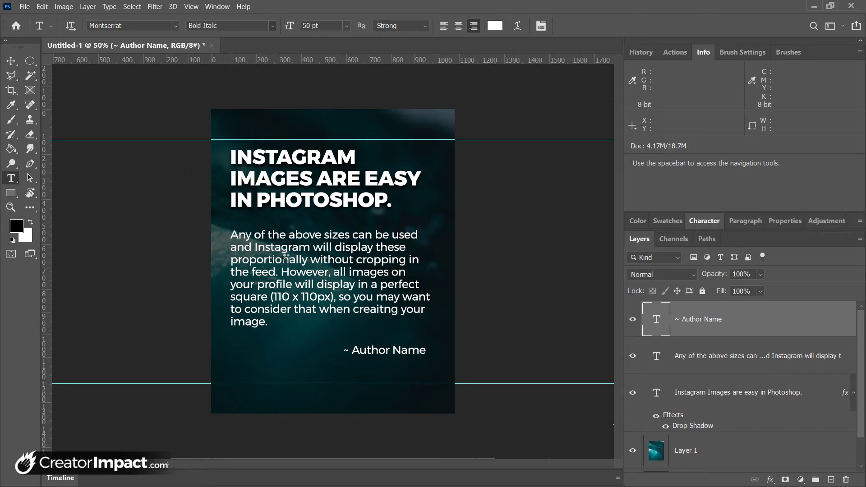
{"action": "key", "text": "ctrl+t"}
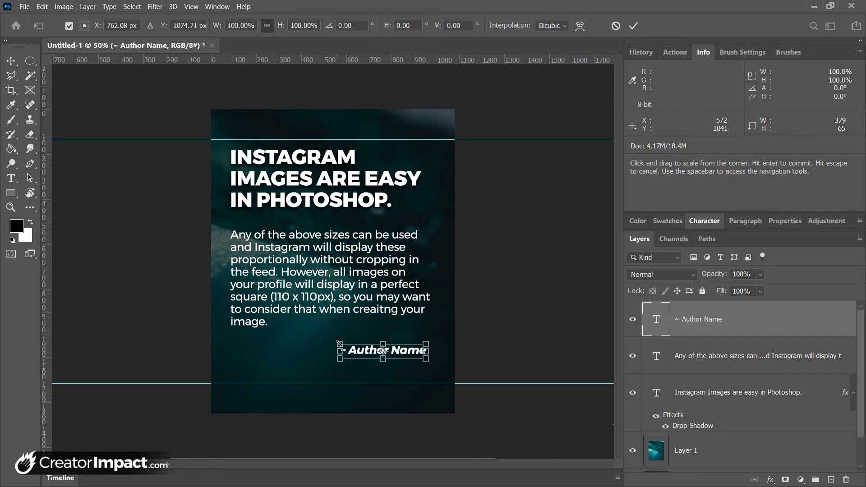
{"action": "left_click_drag", "start_coordinate": [340, 343], "coordinate": [334, 341]}
{"action": "key", "text": "Return"}
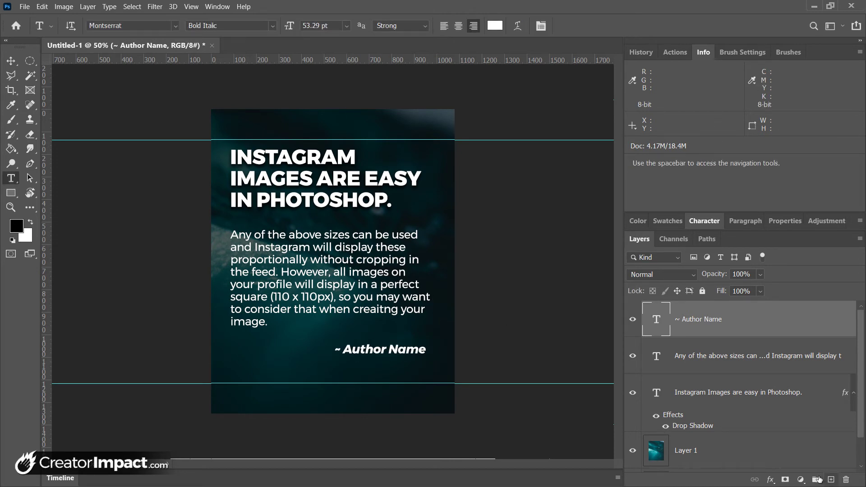
- Copy the headline's drop shadow style and paste it onto the body paragraph and author name layers
{"action": "right_click", "coordinate": [732, 407]}
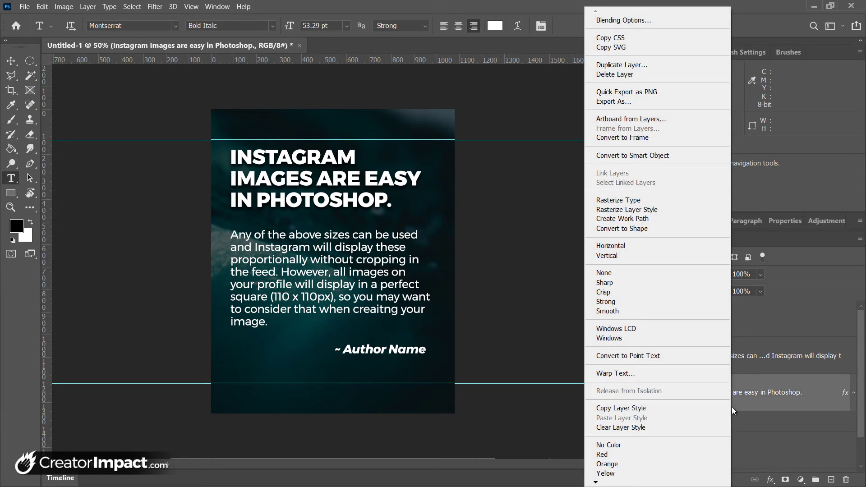
{"action": "left_click", "coordinate": [673, 408]}
{"action": "right_click", "coordinate": [760, 351]}
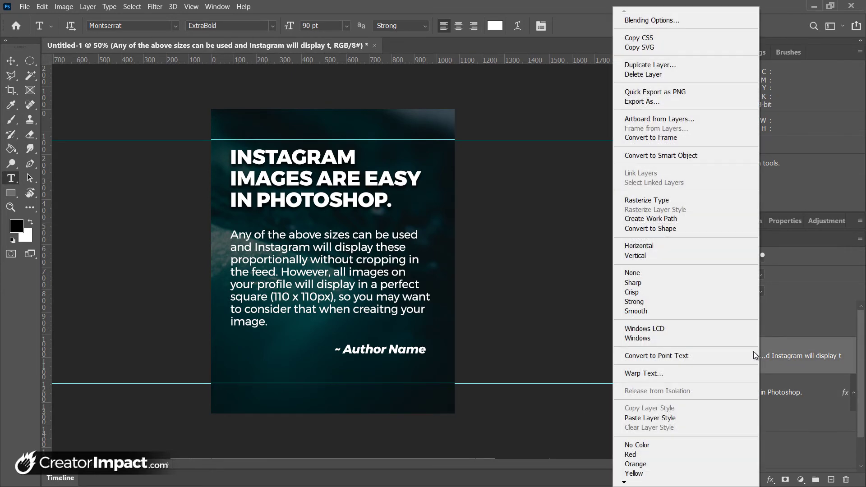
{"action": "left_click", "coordinate": [682, 416]}
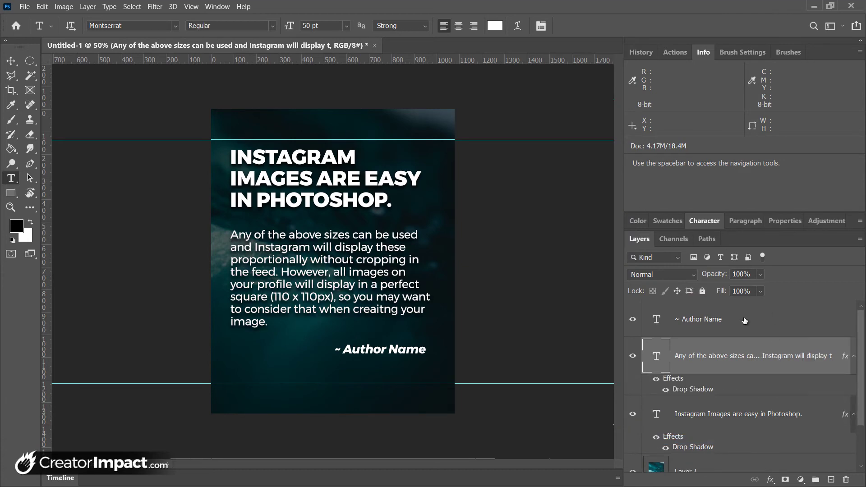
{"action": "right_click", "coordinate": [739, 321]}
{"action": "left_click", "coordinate": [661, 418]}
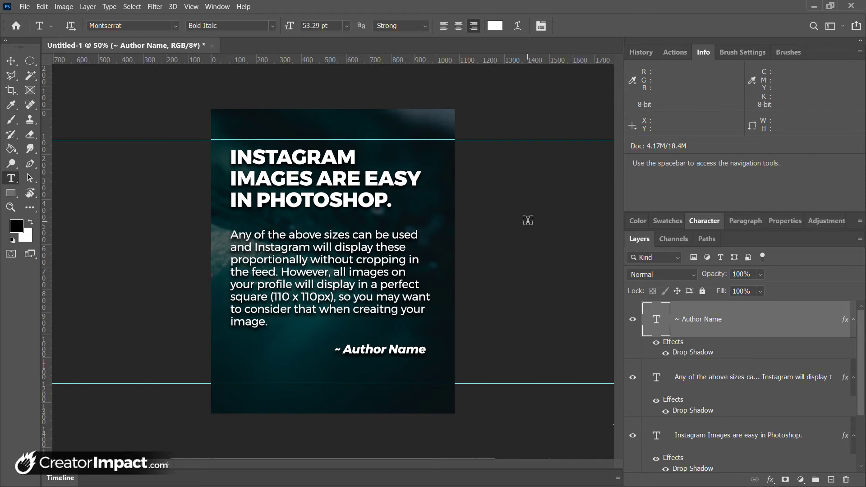
- Place White Landscape.pdf as a linked logo, scaled to about 76% at the bottom centre
{"action": "left_click", "coordinate": [25, 7]}
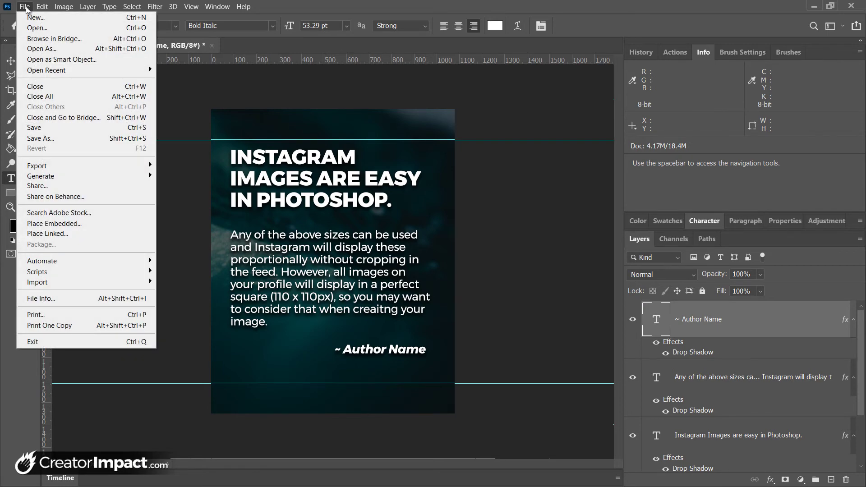
{"action": "left_click", "coordinate": [66, 232]}
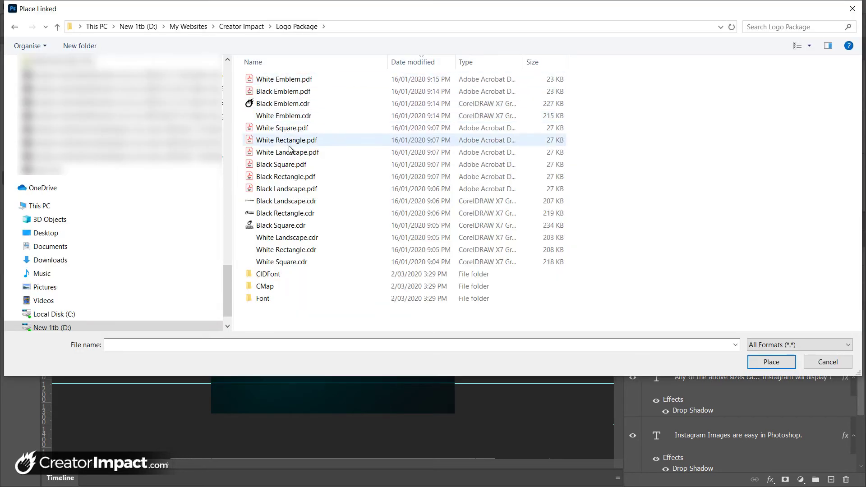
{"action": "left_click", "coordinate": [281, 157]}
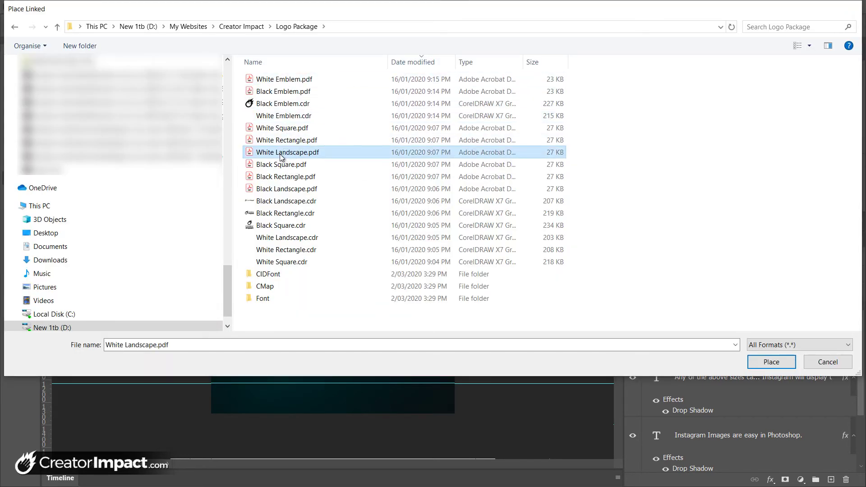
{"action": "double_click", "coordinate": [281, 156]}
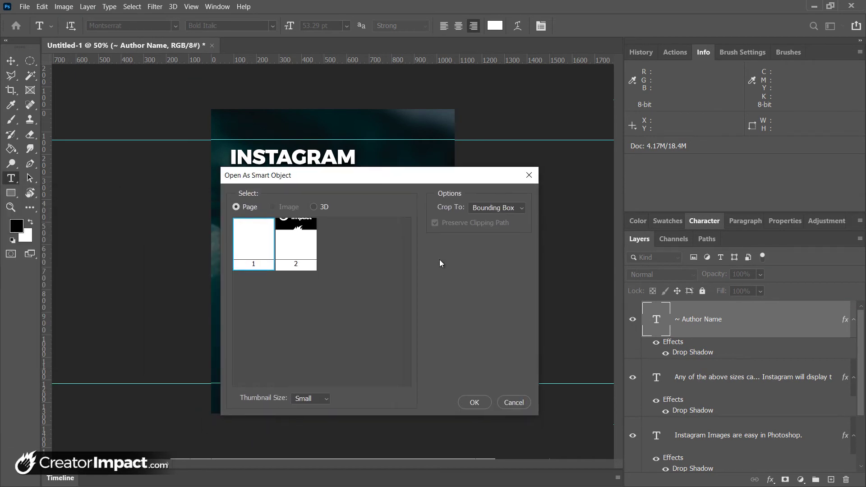
{"action": "left_click_drag", "start_coordinate": [281, 263], "coordinate": [288, 397]}
{"action": "left_click_drag", "start_coordinate": [389, 404], "coordinate": [355, 398]}
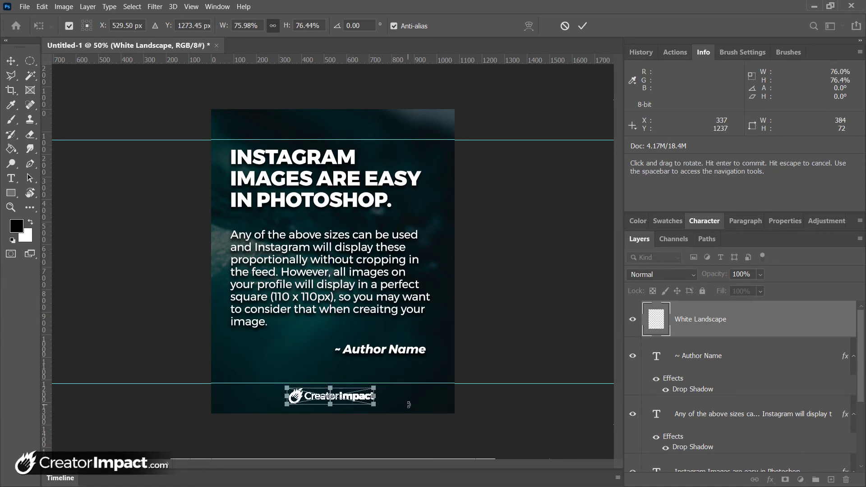
{"action": "key", "text": "t"}
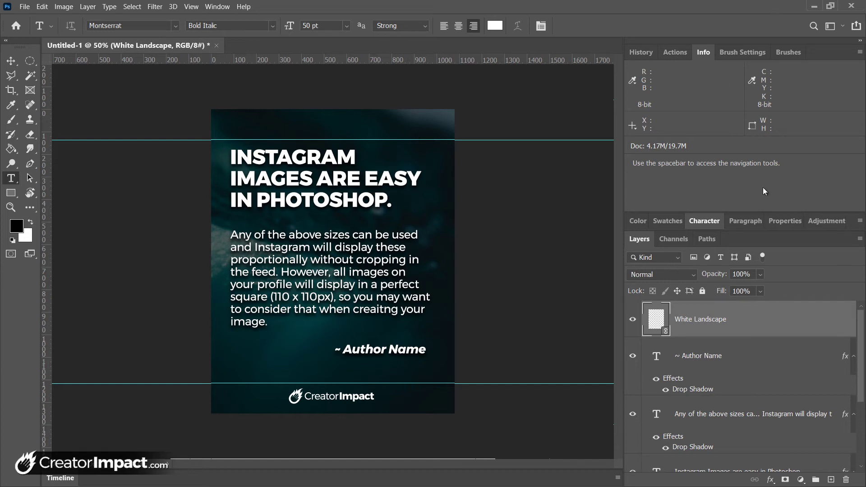
{"action": "left_click_drag", "start_coordinate": [863, 338], "coordinate": [863, 398]}
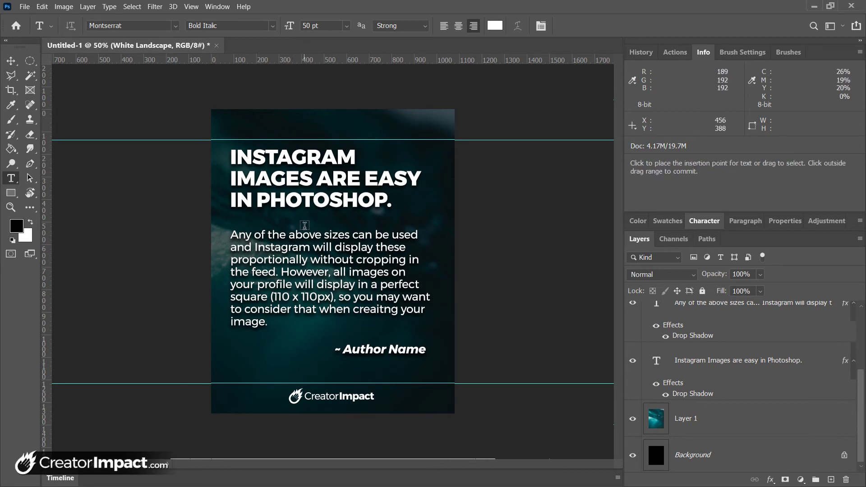
{"action": "left_click", "coordinate": [299, 294]}
{"action": "key", "text": "ctrl+a"}
{"action": "left_click", "coordinate": [298, 291]}
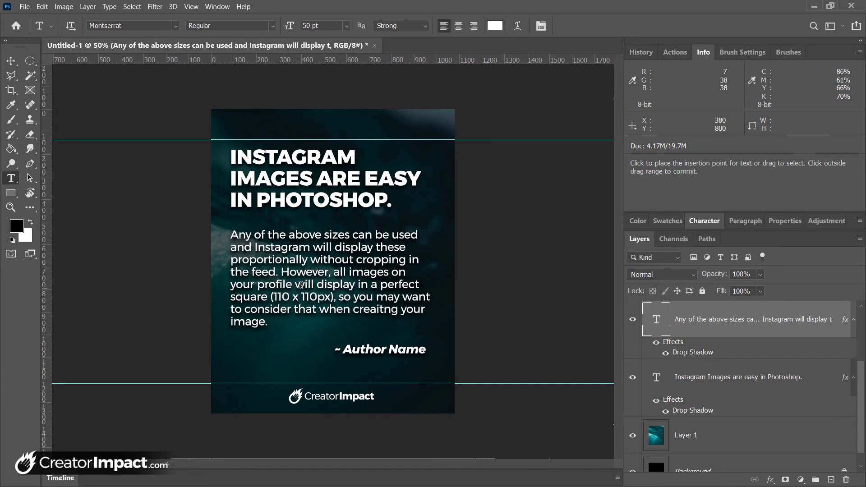
{"action": "left_click", "coordinate": [303, 284]}
{"action": "type", "text": "dfd"}
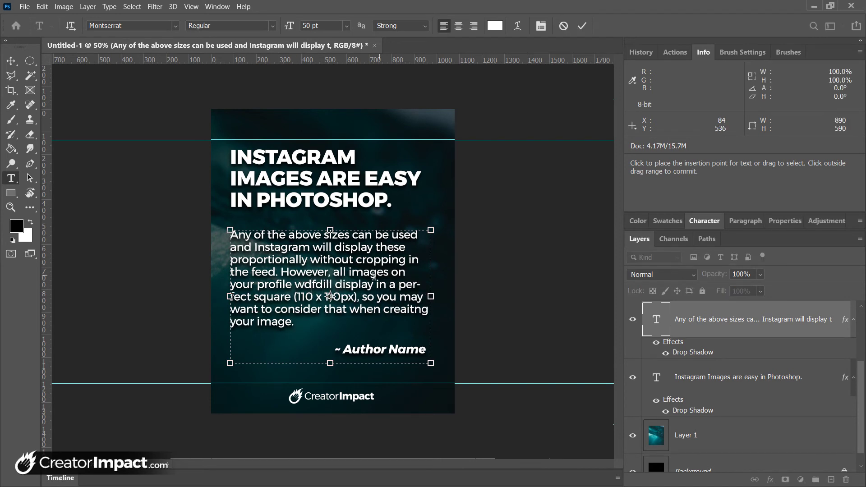
{"action": "key", "text": "BackSpace"}
{"action": "key", "text": "BackSpace"}
{"action": "key", "text": "BackSpace"}
{"action": "left_click_drag", "start_coordinate": [269, 323], "coordinate": [218, 232]}
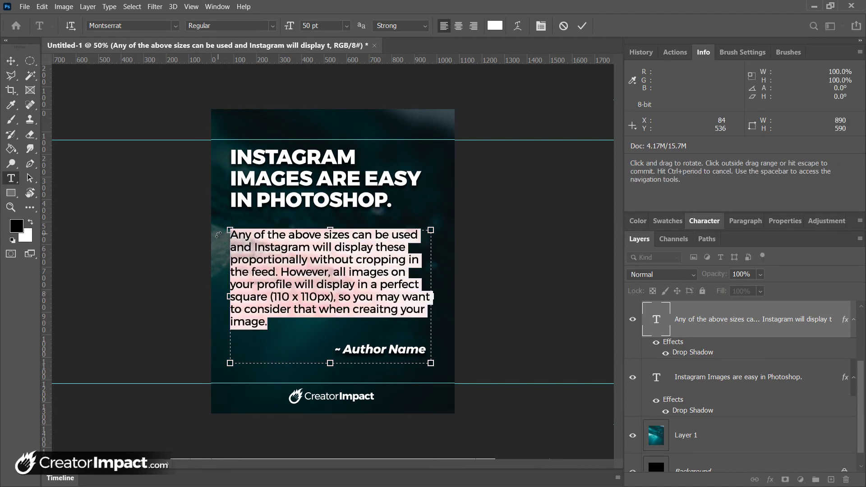
{"action": "left_click", "coordinate": [358, 281]}
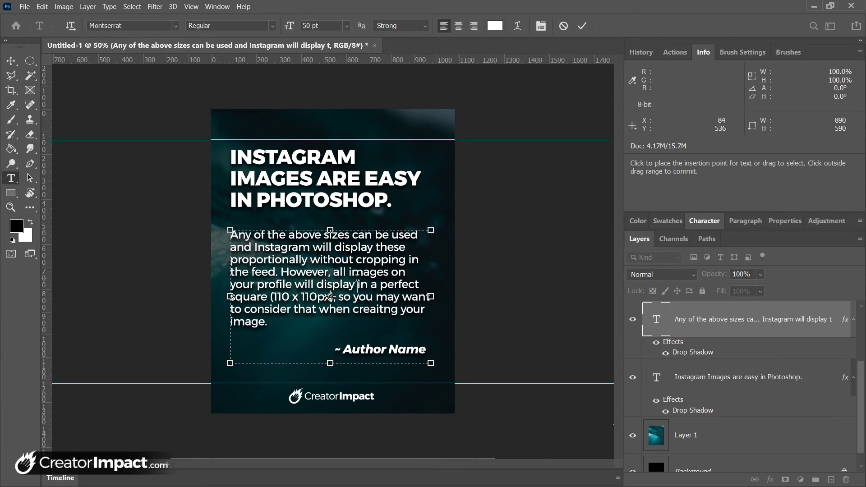
{"action": "key", "text": "Escape"}
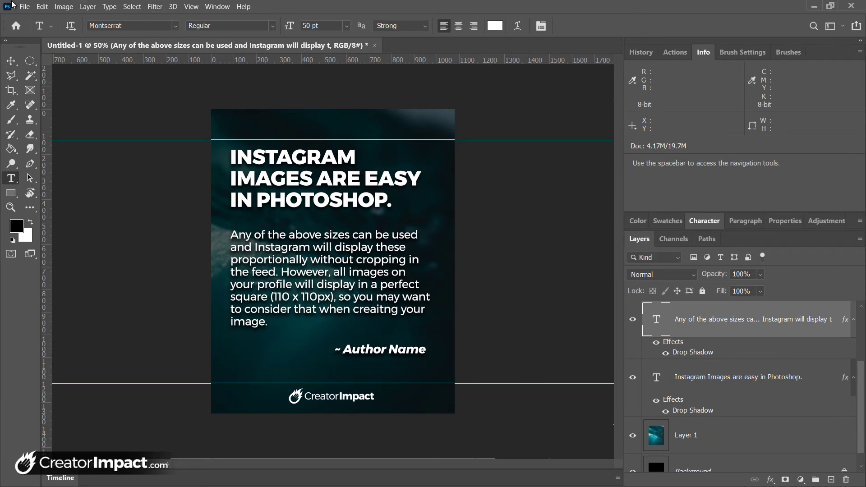
{"action": "left_click", "coordinate": [24, 6]}
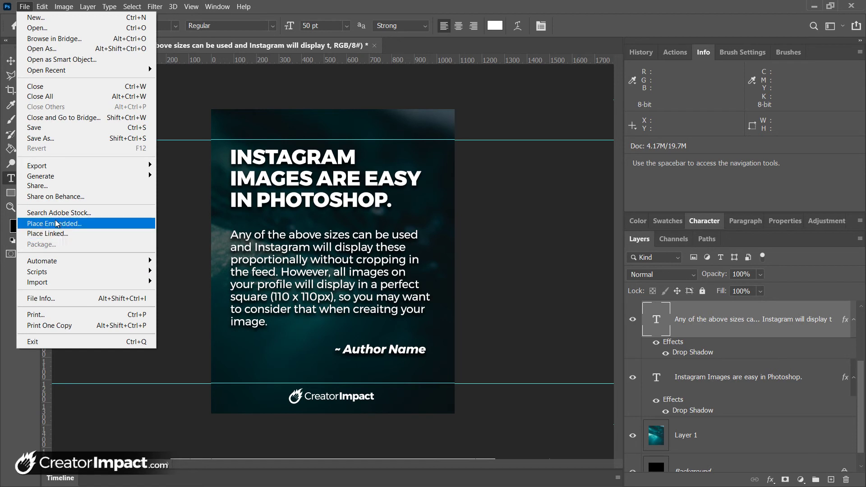
{"action": "left_click", "coordinate": [206, 109]}
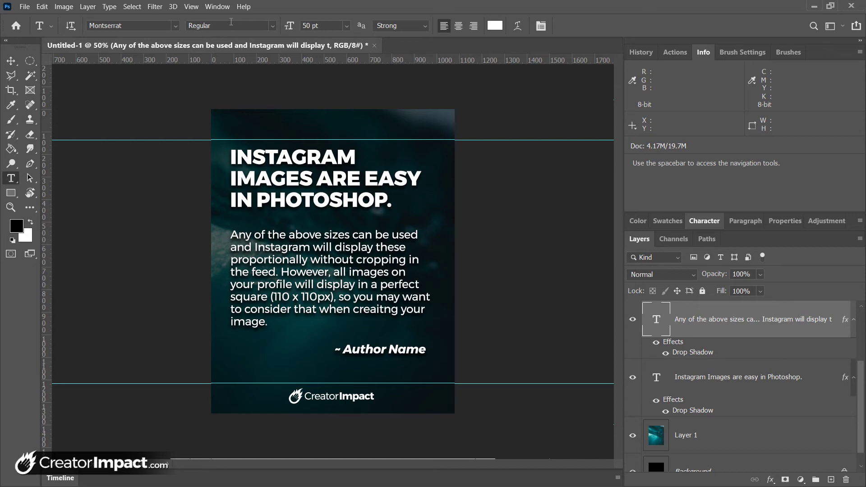
- Save As the post under the name 'Instagram 1080x1350 Template.psdt' as a Photoshop template
{"action": "left_click", "coordinate": [25, 7]}
{"action": "left_click", "coordinate": [59, 138]}
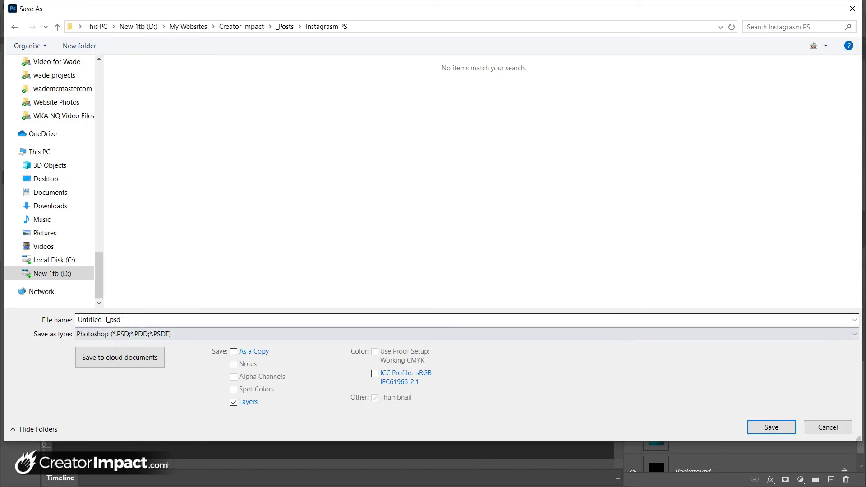
{"action": "left_click", "coordinate": [109, 319]}
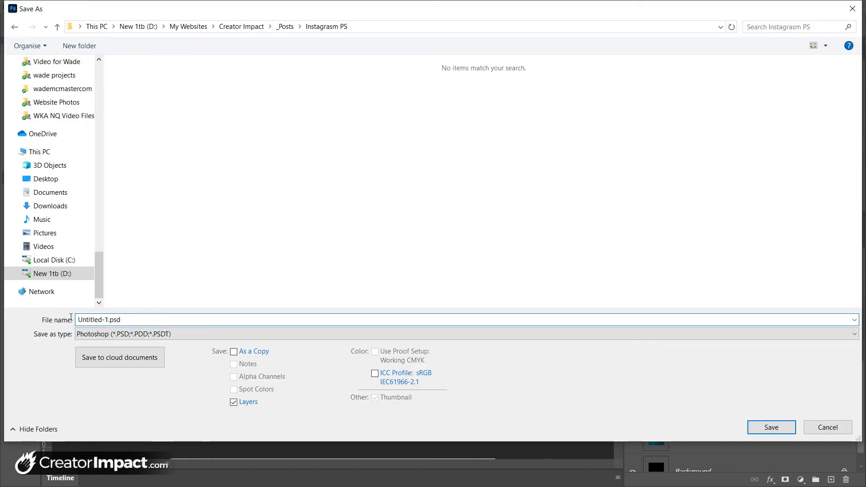
{"action": "key", "text": "shift+Home"}
{"action": "type", "text": "Inst"}
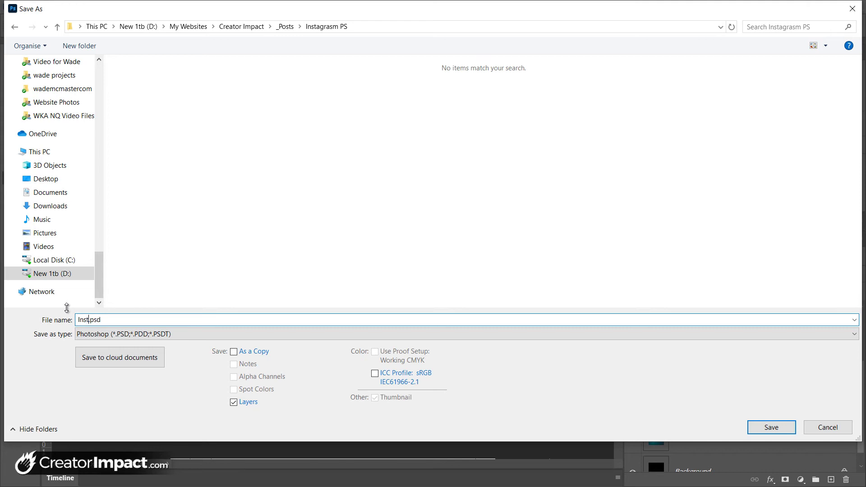
{"action": "type", "text": "agram 1080x1350 Template"}
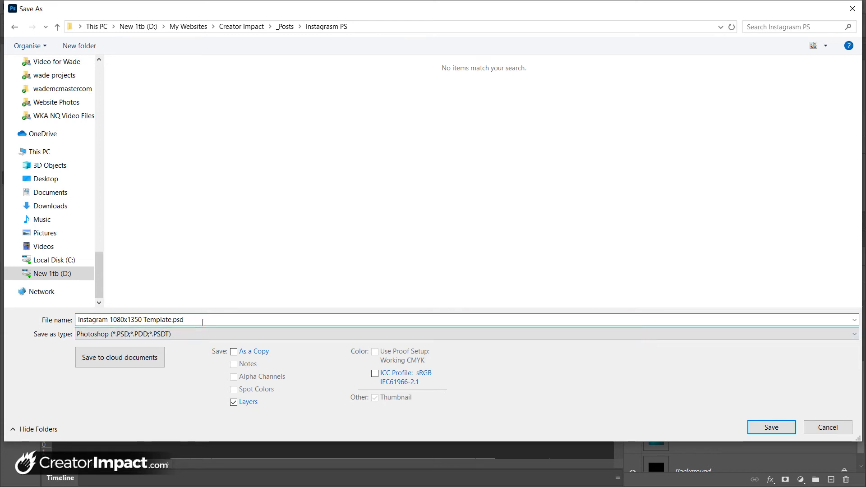
{"action": "type", "text": "t"}
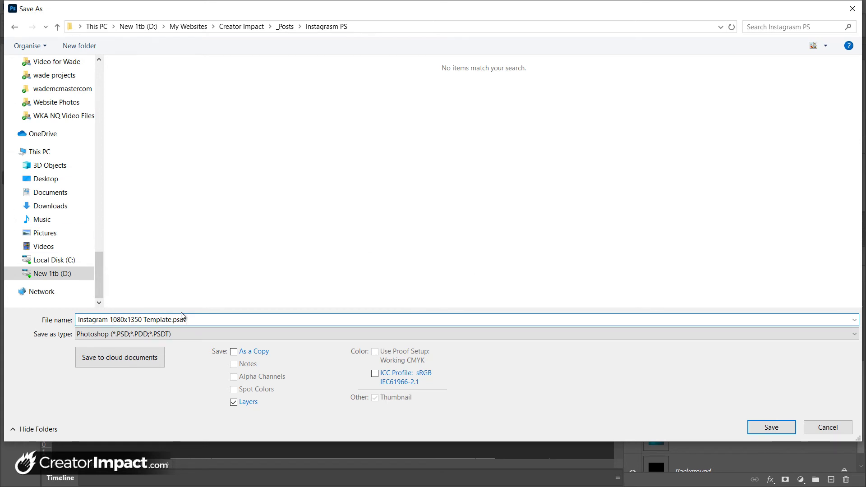
{"action": "left_click", "coordinate": [767, 425]}
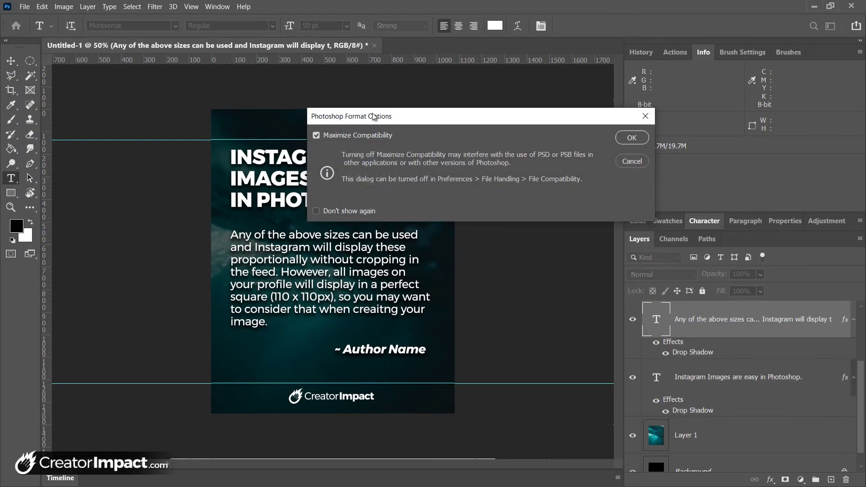
- Confirm Maximize Compatibility, close the document, and reopen Instagram 1080x1350 Template.psdt
{"action": "left_click", "coordinate": [630, 139]}
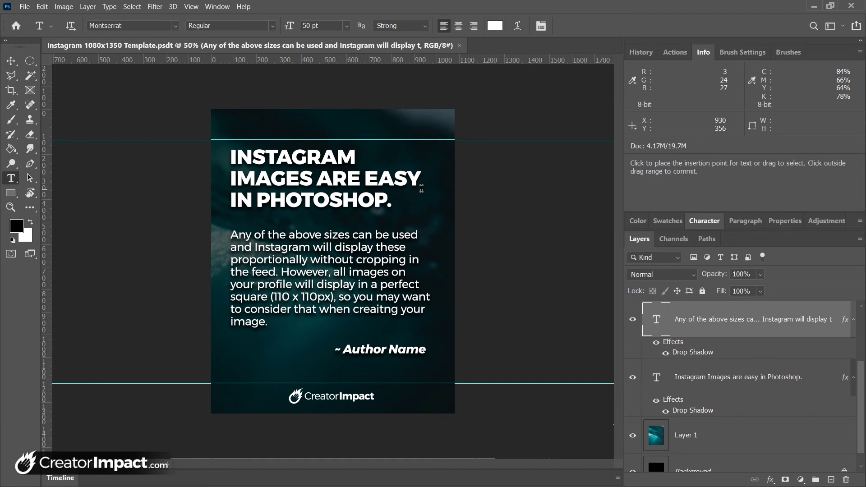
{"action": "left_click", "coordinate": [461, 46]}
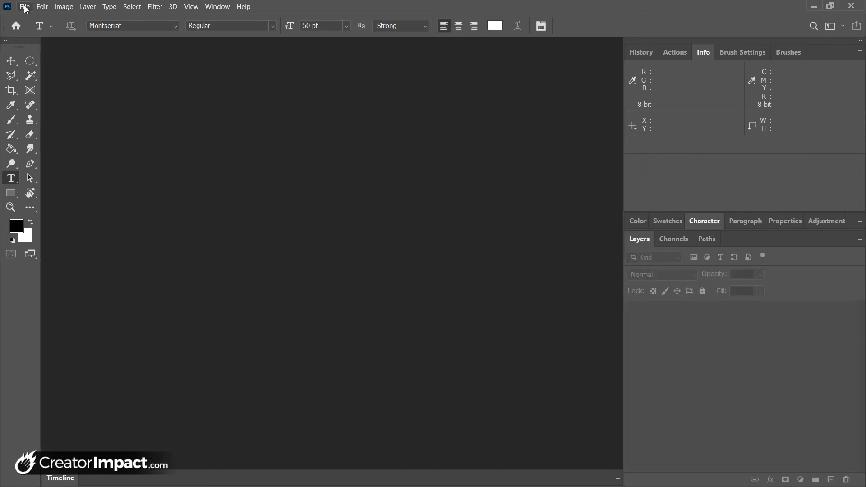
{"action": "left_click", "coordinate": [24, 6]}
{"action": "left_click", "coordinate": [33, 29]}
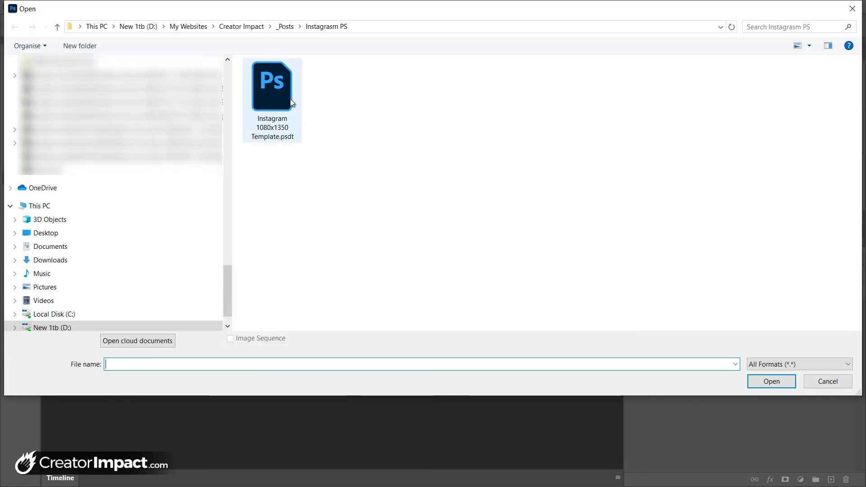
{"action": "double_click", "coordinate": [288, 91]}
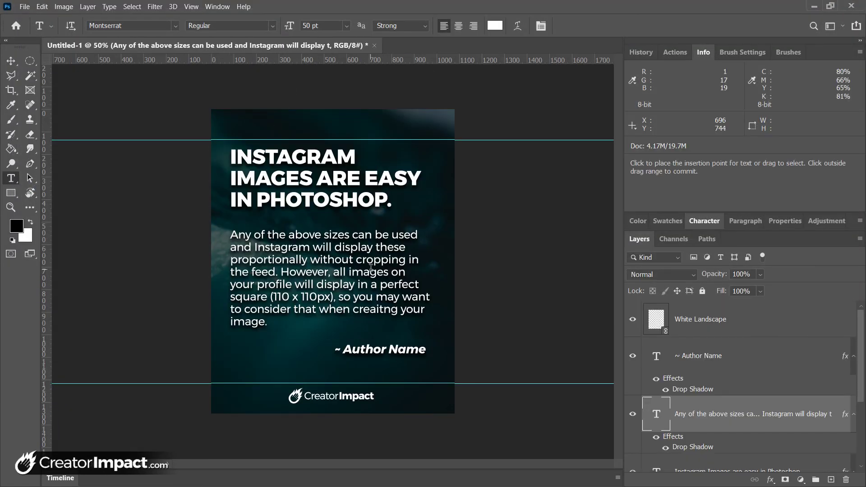
- Replace words in the body paragraph with 'CHANGED'
{"action": "left_click", "coordinate": [333, 259]}
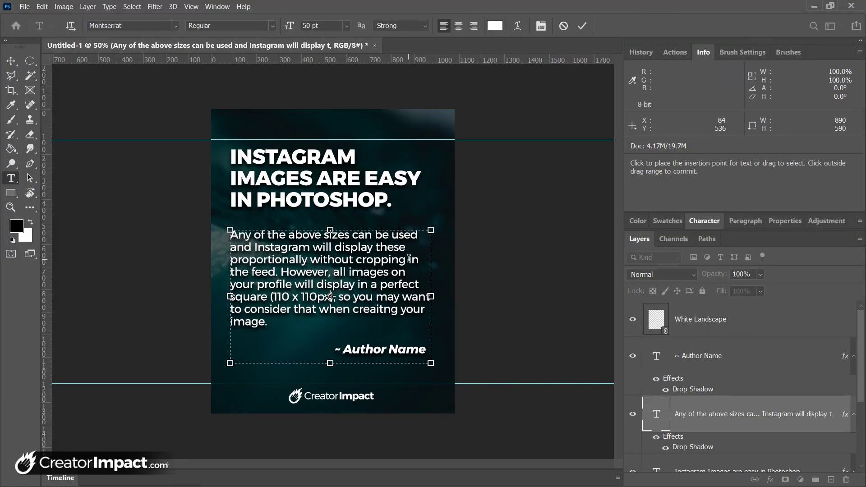
{"action": "left_click_drag", "start_coordinate": [408, 259], "coordinate": [309, 259]}
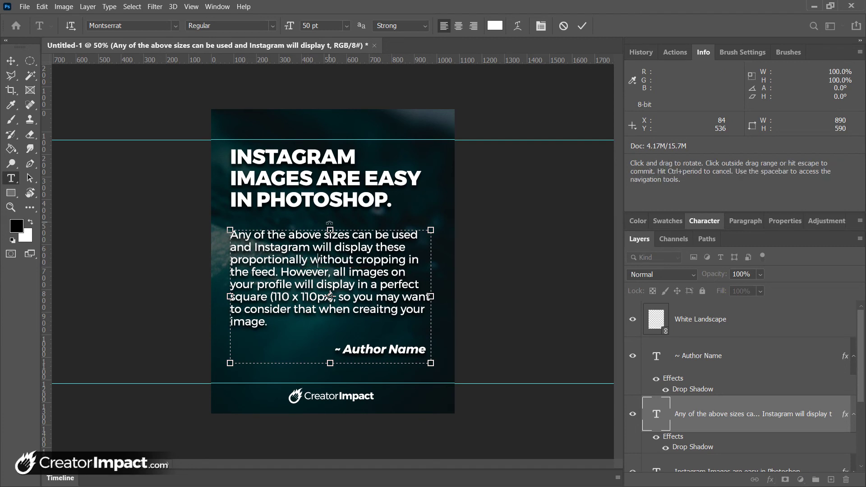
{"action": "type", "text": "CHANGEDin the"}
{"action": "left_click", "coordinate": [546, 237]}
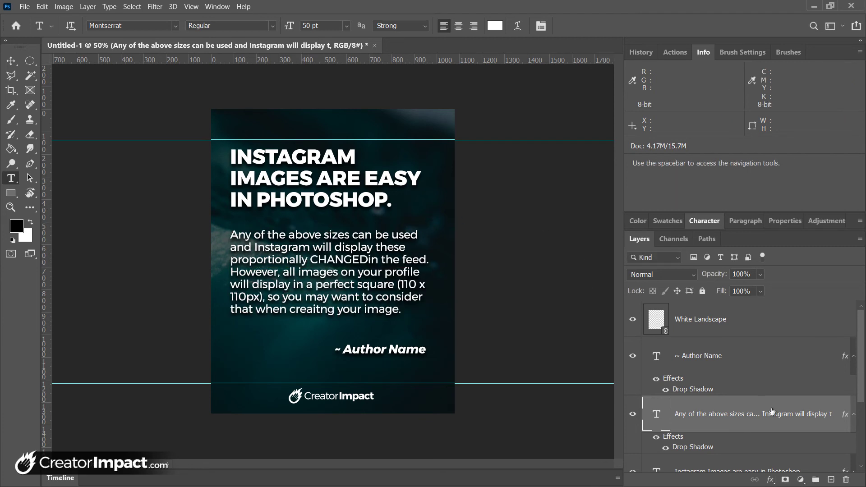
- Raise Layer 1's fill to 87% to brighten the background photo
{"action": "scroll", "coordinate": [772, 411], "scroll_direction": "down", "scroll_amount": 3}
{"action": "left_click", "coordinate": [694, 417]}
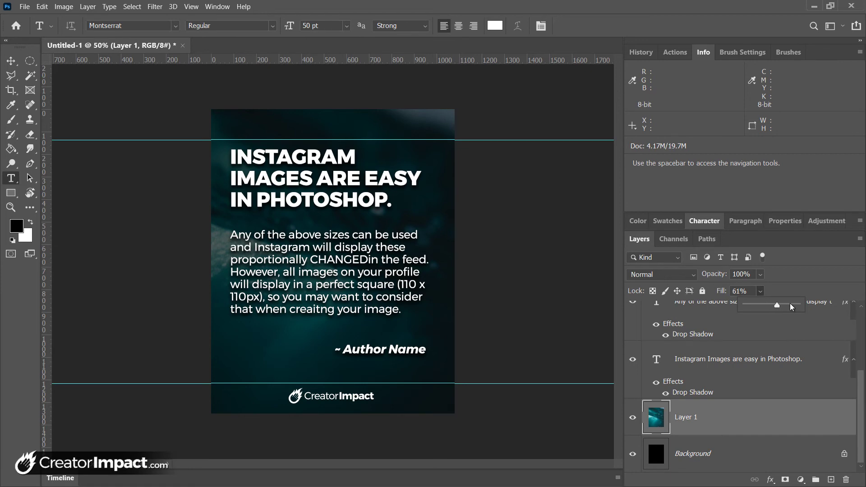
{"action": "left_click_drag", "start_coordinate": [790, 304], "coordinate": [791, 304]}
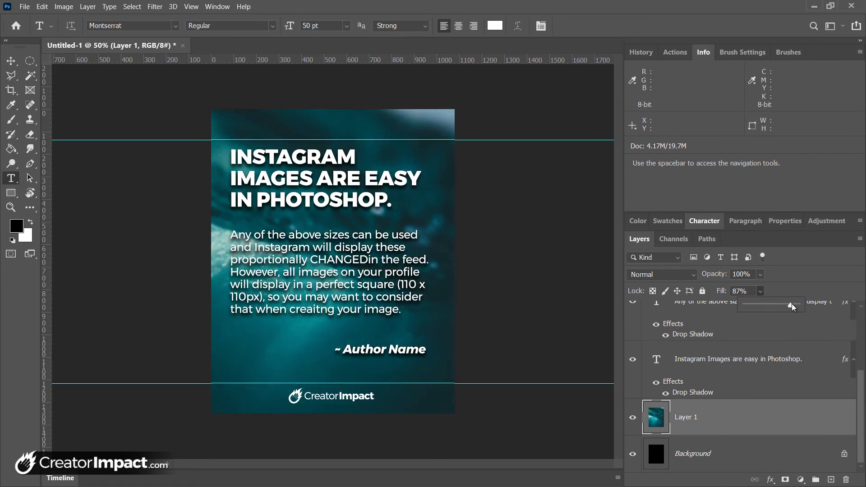
{"action": "left_click", "coordinate": [468, 12]}
- Open Save As and cancel it, then lower Layer 1's fill to 35%
{"action": "left_click", "coordinate": [24, 6]}
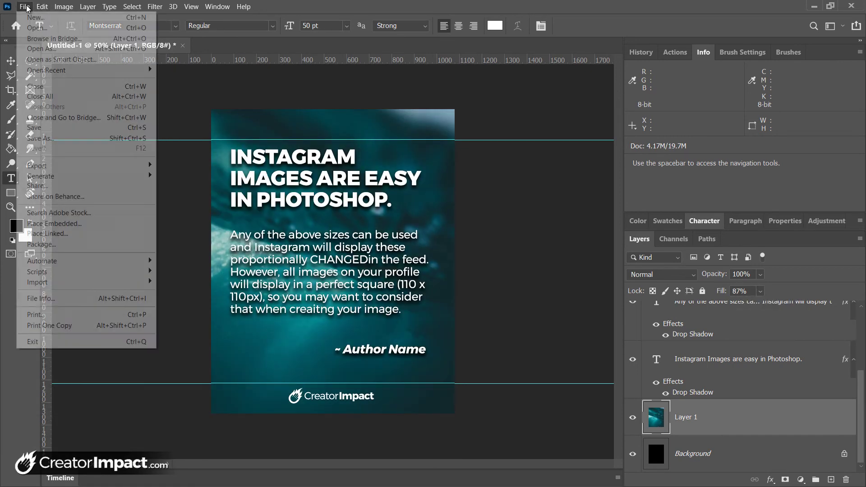
{"action": "left_click", "coordinate": [65, 134]}
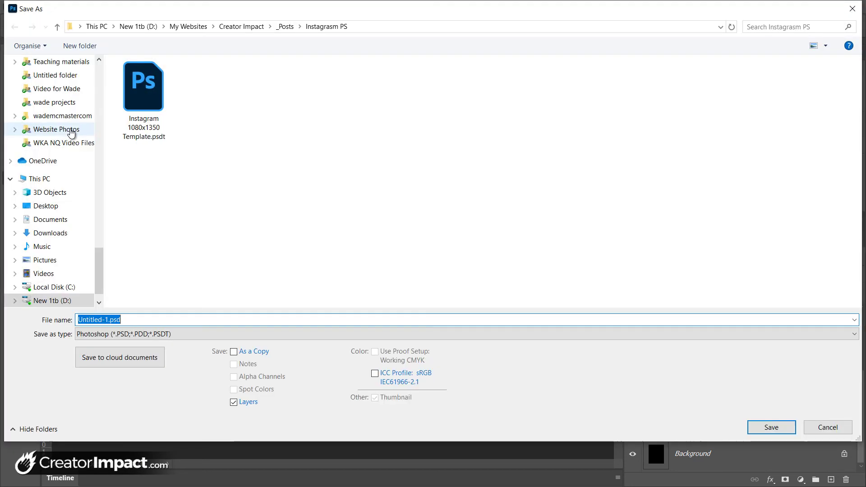
{"action": "left_click", "coordinate": [845, 430]}
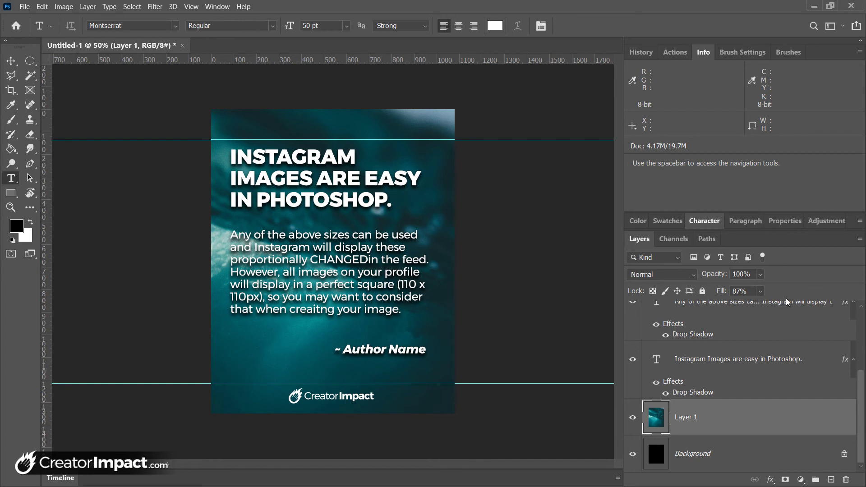
{"action": "left_click", "coordinate": [743, 305]}
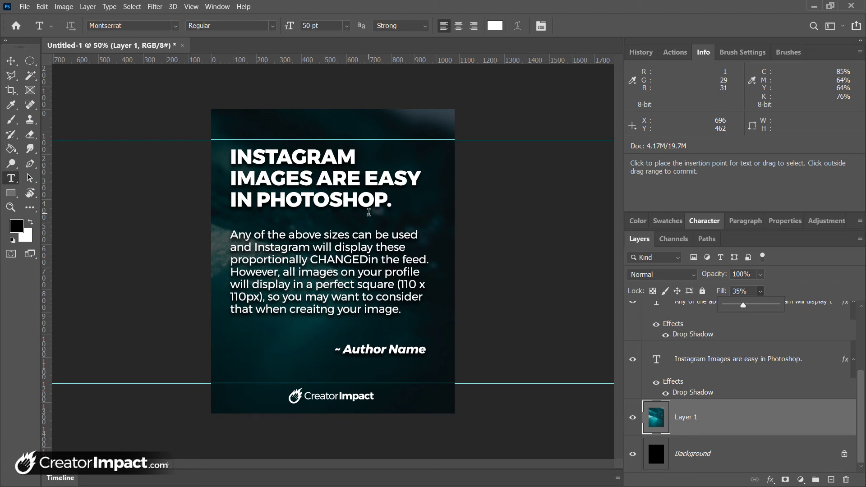
- Open File > Export > Save for Web (Legacy) and pan the preview to the paragraph
{"action": "left_click", "coordinate": [27, 8]}
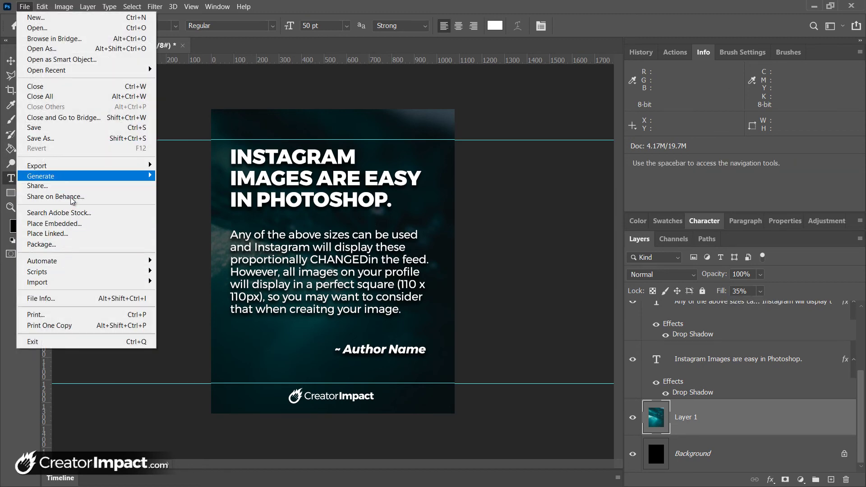
{"action": "mouse_move", "coordinate": [73, 169]}
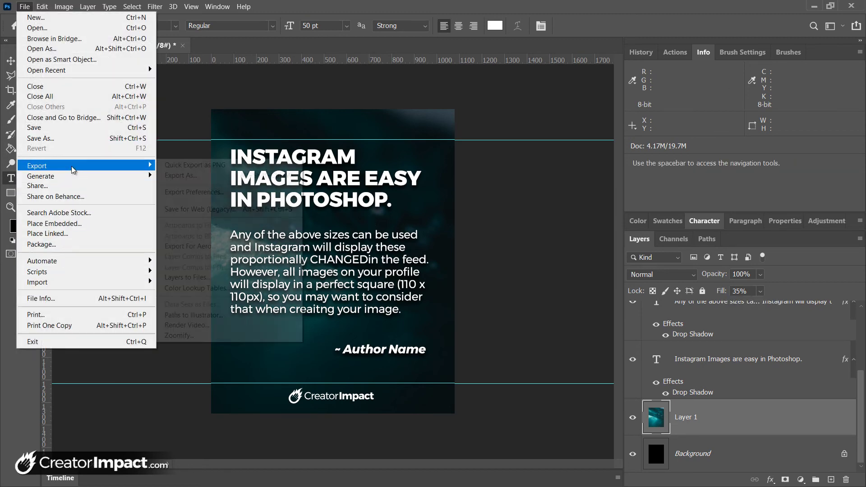
{"action": "left_click", "coordinate": [215, 209]}
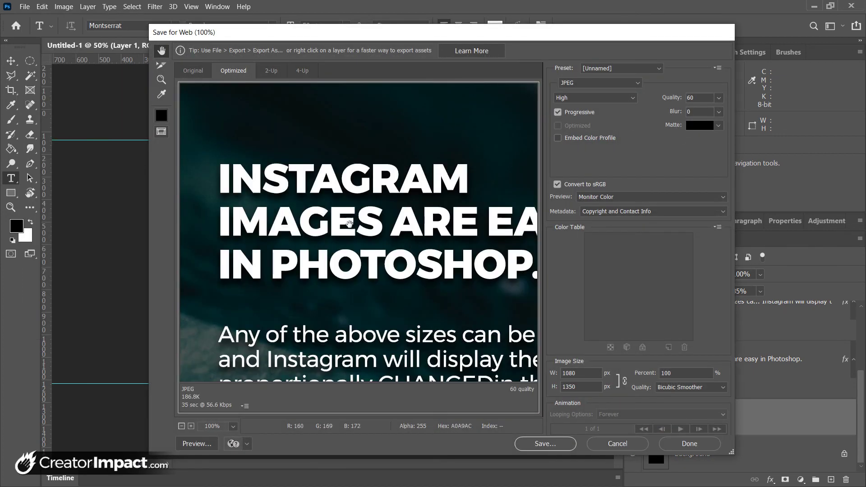
{"action": "left_click_drag", "start_coordinate": [419, 285], "coordinate": [358, 170]}
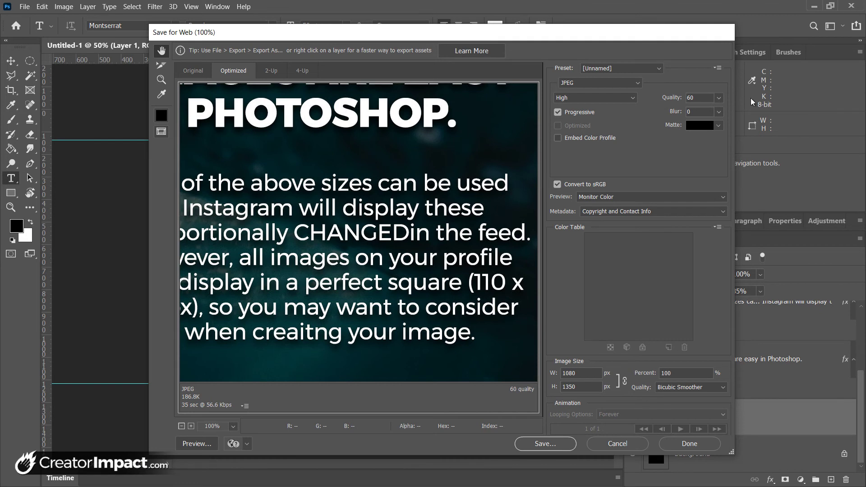
- Set the JPEG quality to 52 and start saving the optimized file
{"action": "left_click", "coordinate": [717, 98]}
{"action": "left_click_drag", "start_coordinate": [691, 113], "coordinate": [690, 113]}
{"action": "left_click", "coordinate": [235, 412]}
{"action": "left_click", "coordinate": [718, 97]}
{"action": "left_click", "coordinate": [637, 155]}
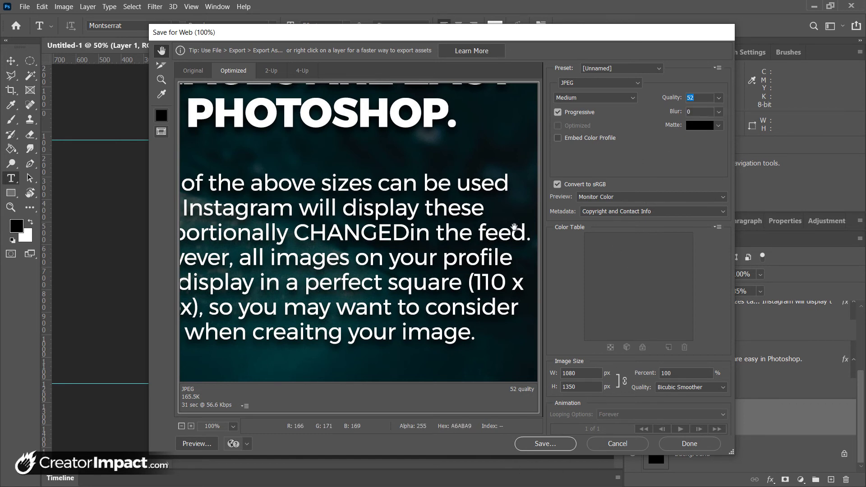
{"action": "left_click", "coordinate": [544, 444]}
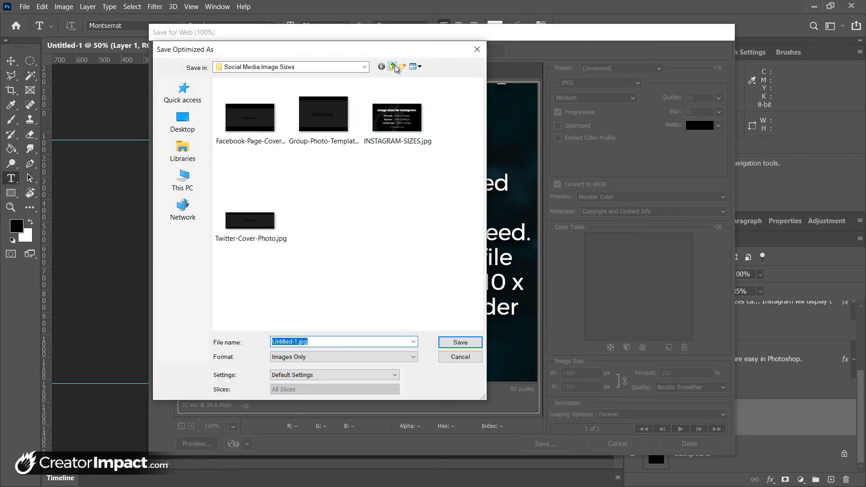
- Save the JPEG as 'Instagram Post' inside the Instagram PS folder under _Posts
{"action": "left_click", "coordinate": [391, 66]}
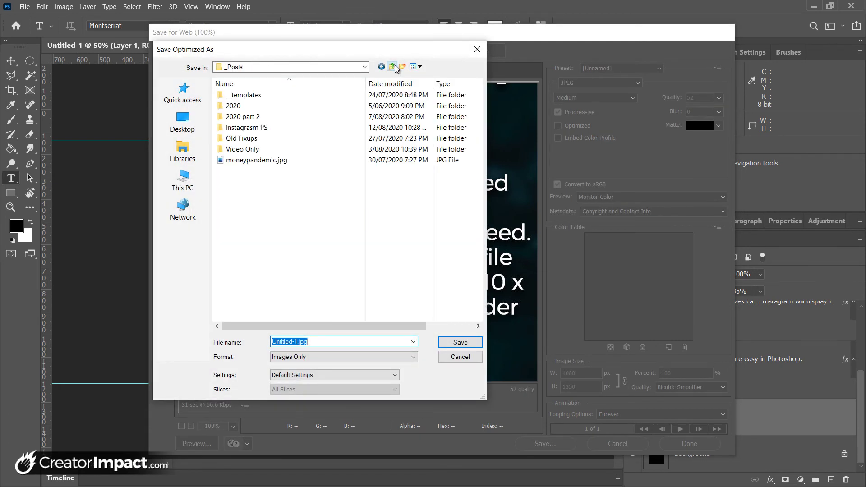
{"action": "double_click", "coordinate": [262, 128]}
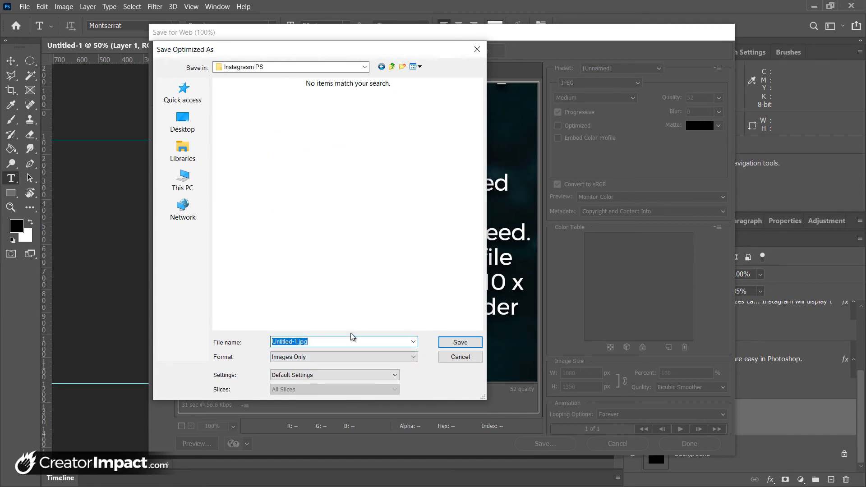
{"action": "type", "text": "i"}
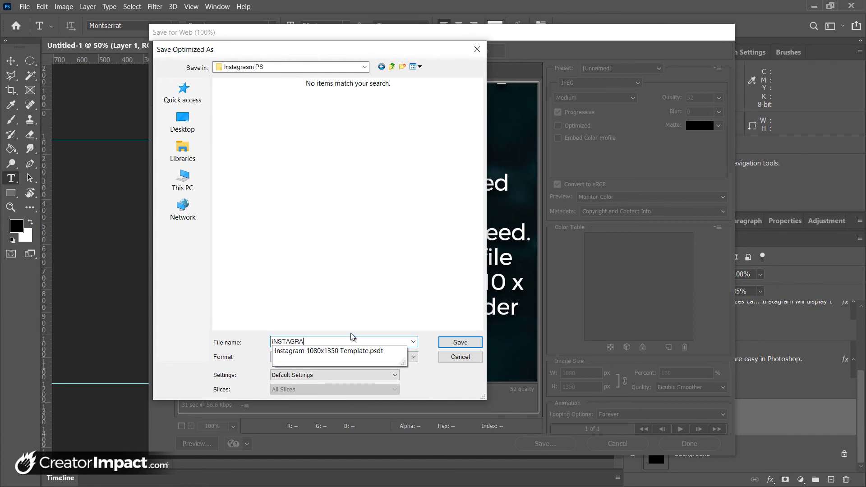
{"action": "type", "text": "NST"}
{"action": "key", "text": "BackSpace"}
{"action": "key", "text": "BackSpace"}
{"action": "key", "text": "BackSpace"}
{"action": "key", "text": "BackSpace"}
{"action": "type", "text": "Instr"}
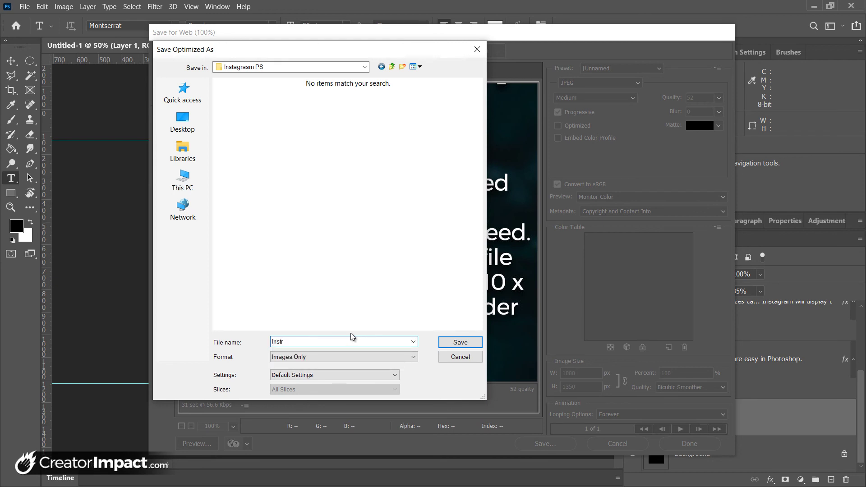
{"action": "key", "text": "BackSpace"}
{"action": "key", "text": "BackSpace"}
{"action": "type", "text": "agram"}
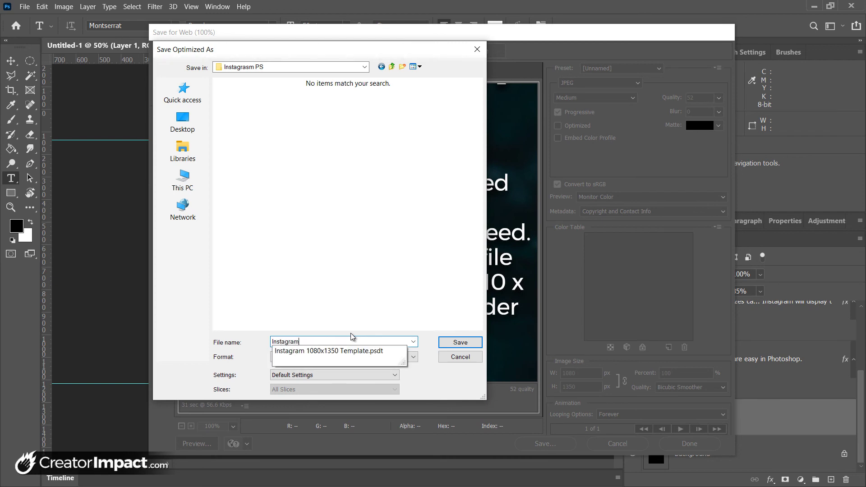
{"action": "type", "text": " Post"}
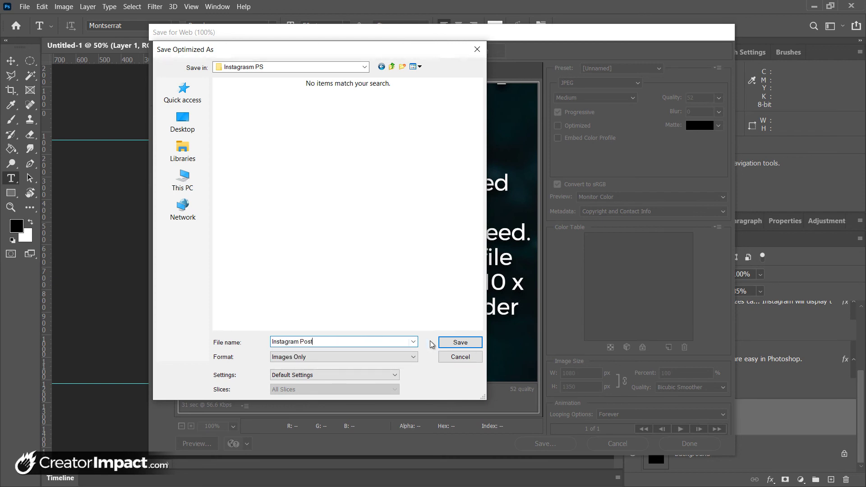
{"action": "left_click", "coordinate": [453, 342]}
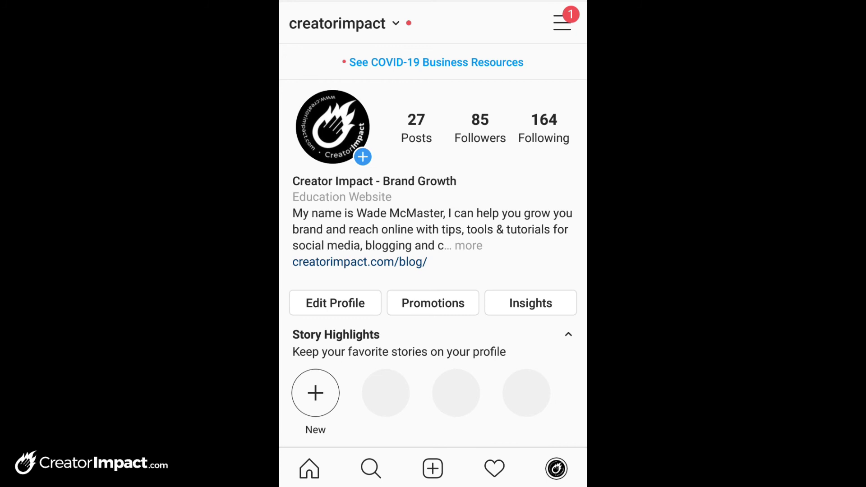
- Scroll the Instagram profile down past the bio and Story Highlights to the post grid
{"action": "scroll", "coordinate": [433, 243], "scroll_direction": "down", "scroll_amount": 3}
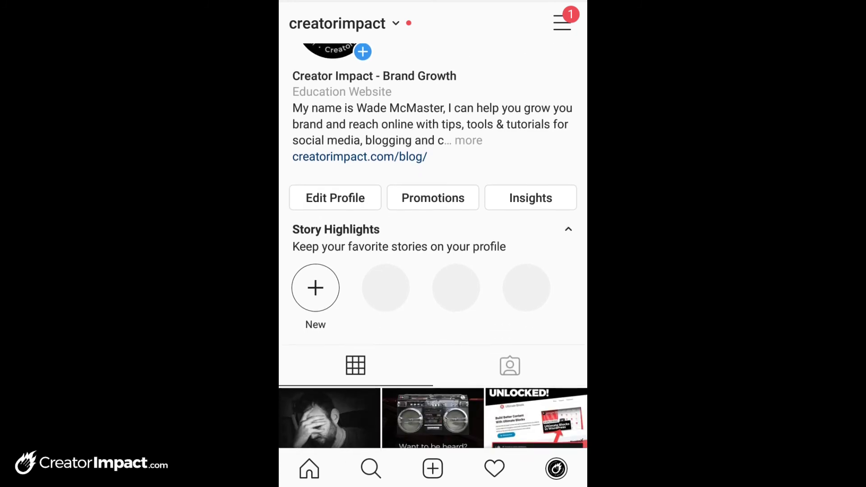
{"action": "scroll", "coordinate": [433, 244], "scroll_direction": "down", "scroll_amount": 1}
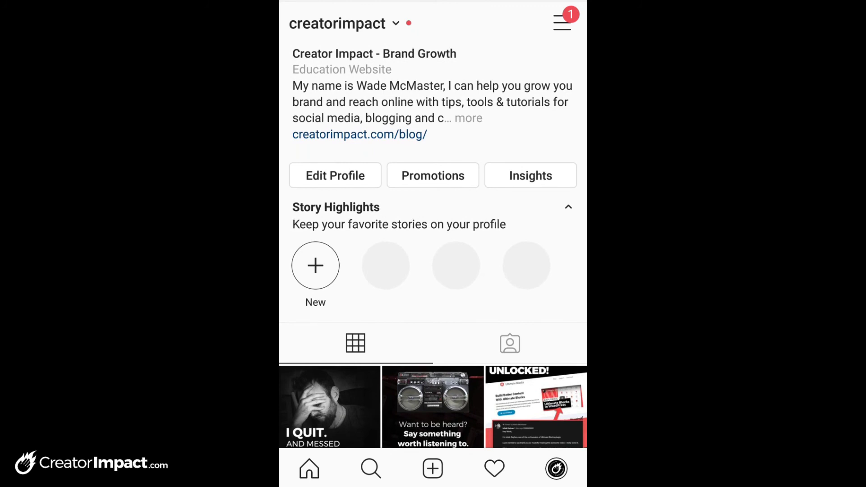
{"action": "scroll", "coordinate": [433, 246], "scroll_direction": "up", "scroll_amount": 2}
{"action": "scroll", "coordinate": [433, 246], "scroll_direction": "down", "scroll_amount": 2}
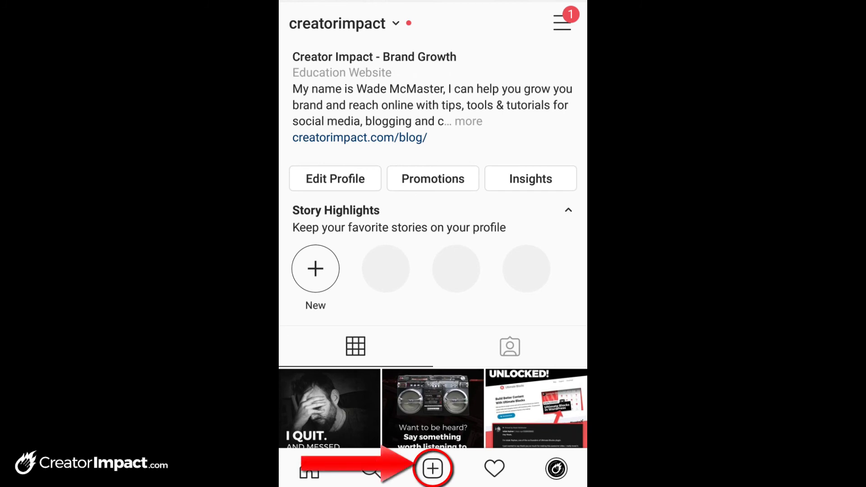
- Start a new post with the exported quote image, previewed uncropped at full portrait size
{"action": "left_click", "coordinate": [432, 468]}
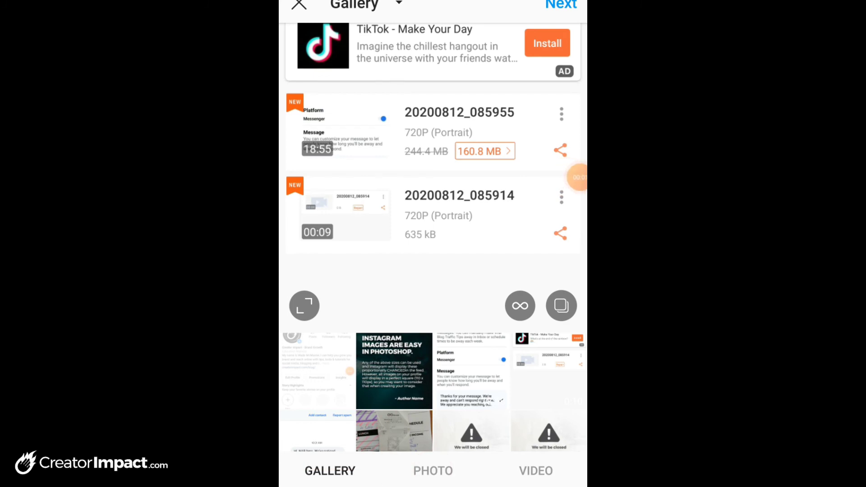
{"action": "left_click", "coordinate": [394, 370]}
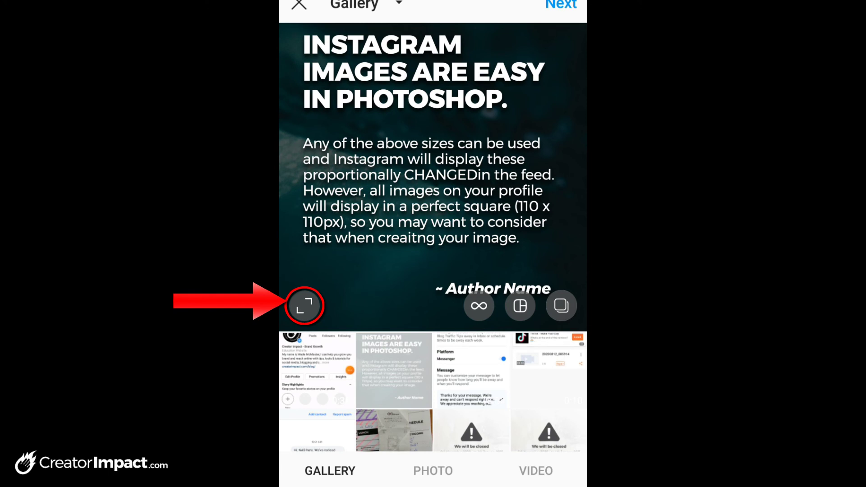
{"action": "left_click", "coordinate": [304, 306]}
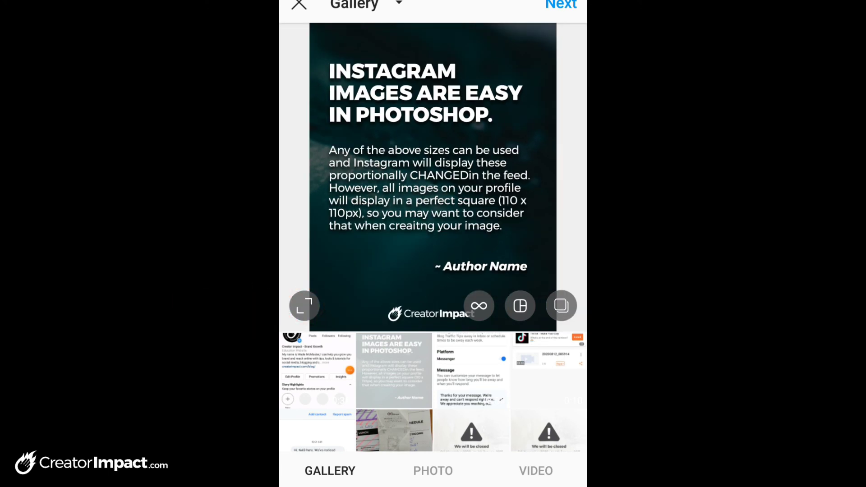
- Compare the Gingham and Moon filters, then apply Lark to the quote image and continue
{"action": "left_click", "coordinate": [561, 5]}
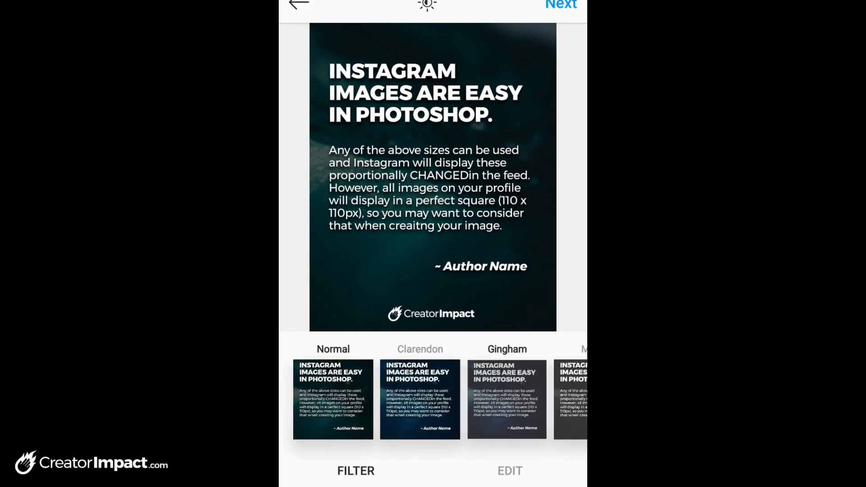
{"action": "left_click", "coordinate": [496, 399]}
{"action": "left_click", "coordinate": [546, 399]}
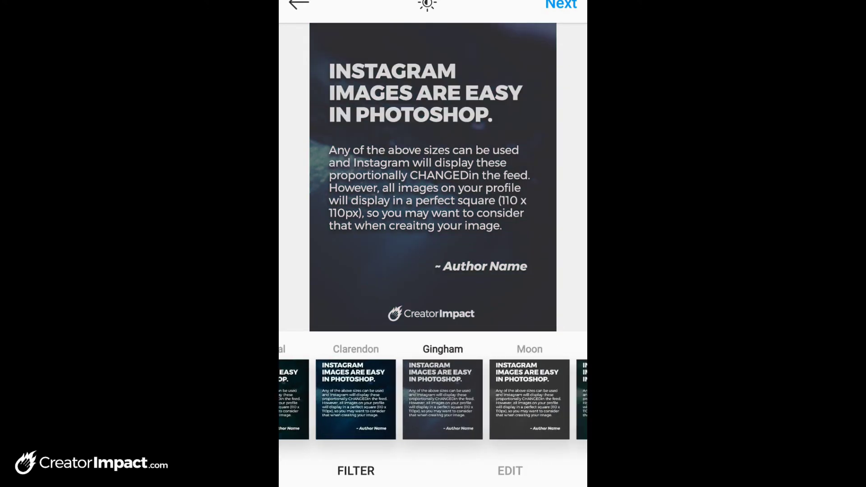
{"action": "left_click", "coordinate": [541, 399]}
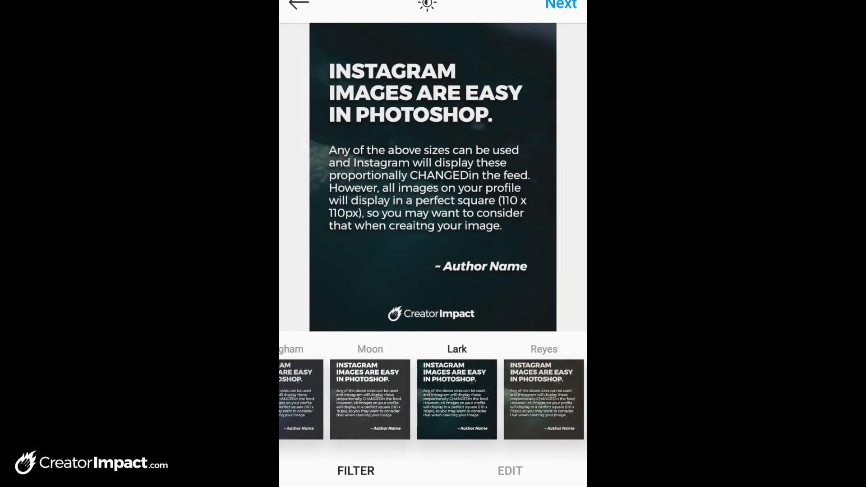
{"action": "left_click", "coordinate": [560, 5]}
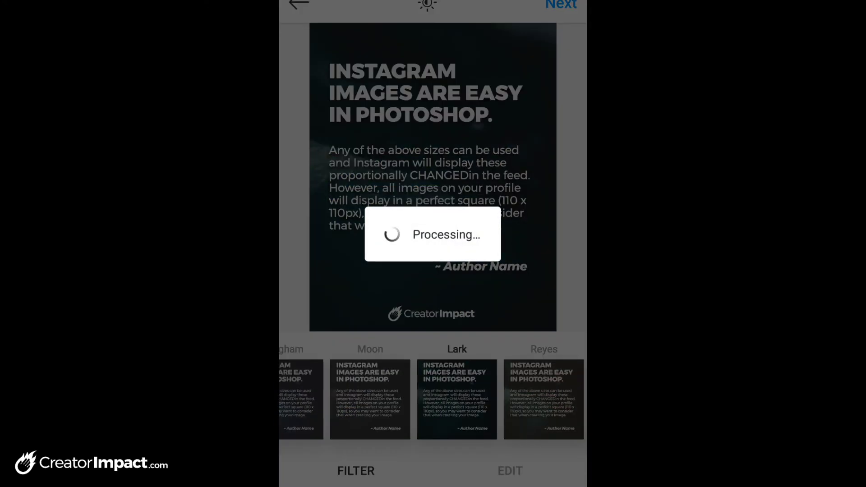